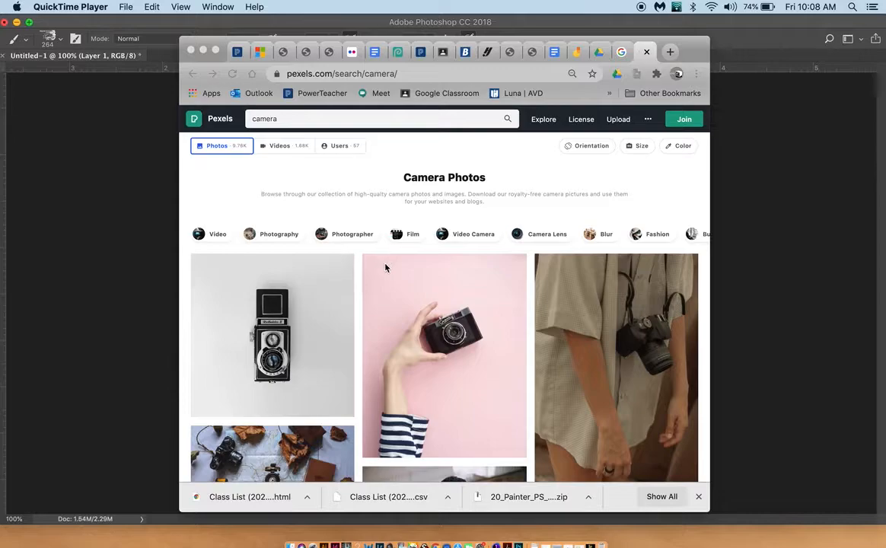
Step: Open the photo of a hand holding a black camera on pink and download it for free at Original size (2448 x 3059)
click(468, 340)
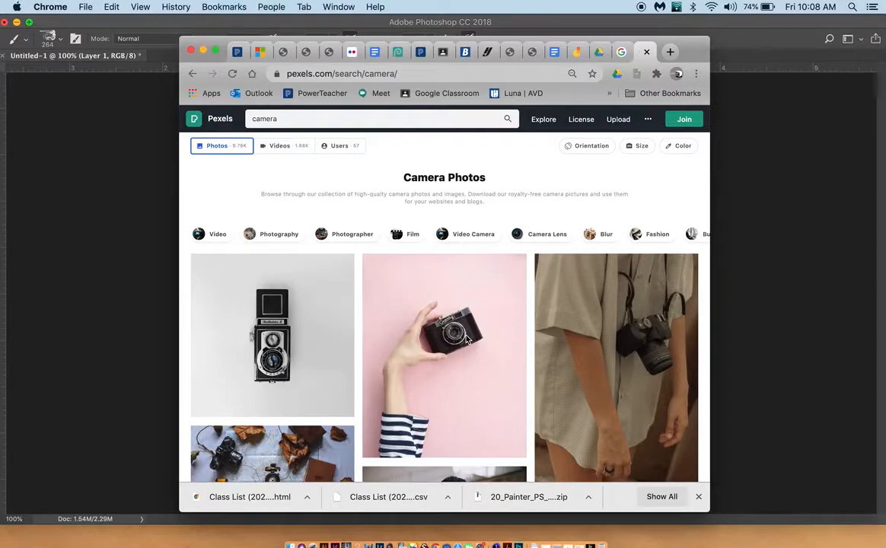
click(469, 340)
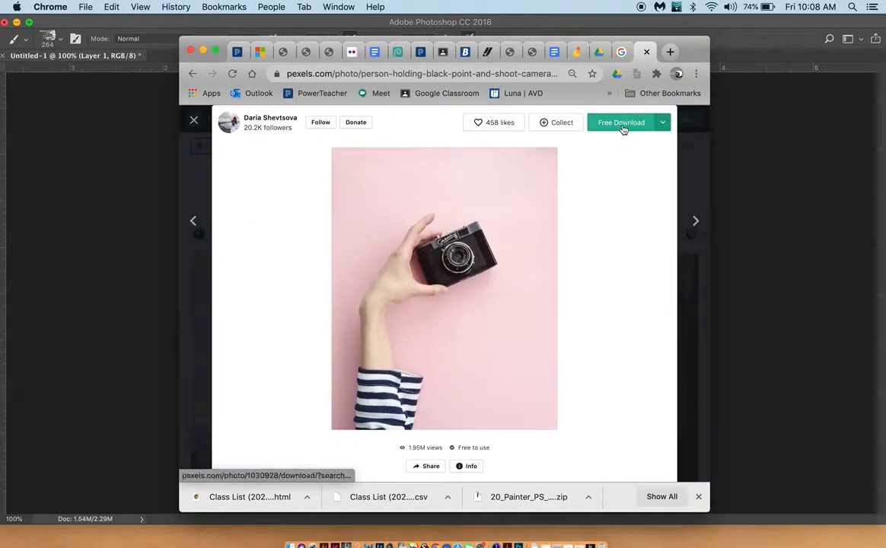
click(662, 122)
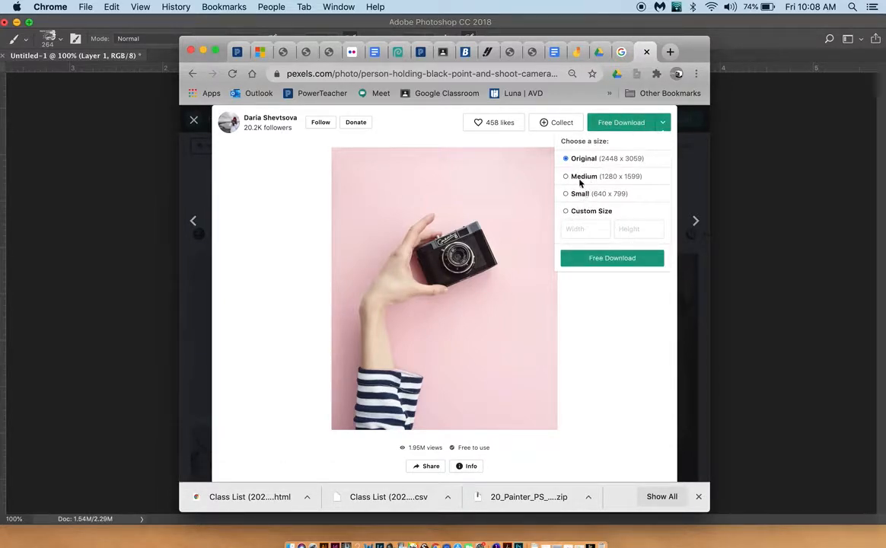
click(619, 262)
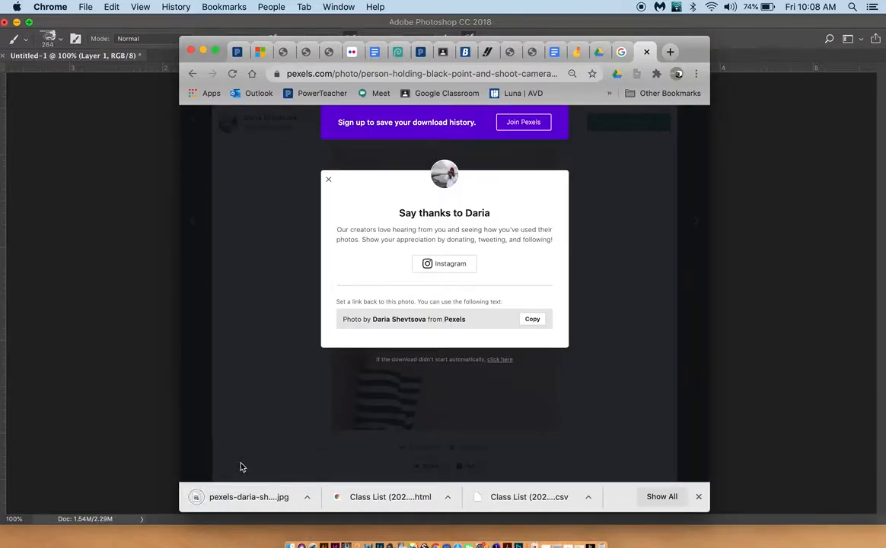
Step: Switch to Photoshop and delete the layer with the red brush stroke from Untitled-1
click(92, 350)
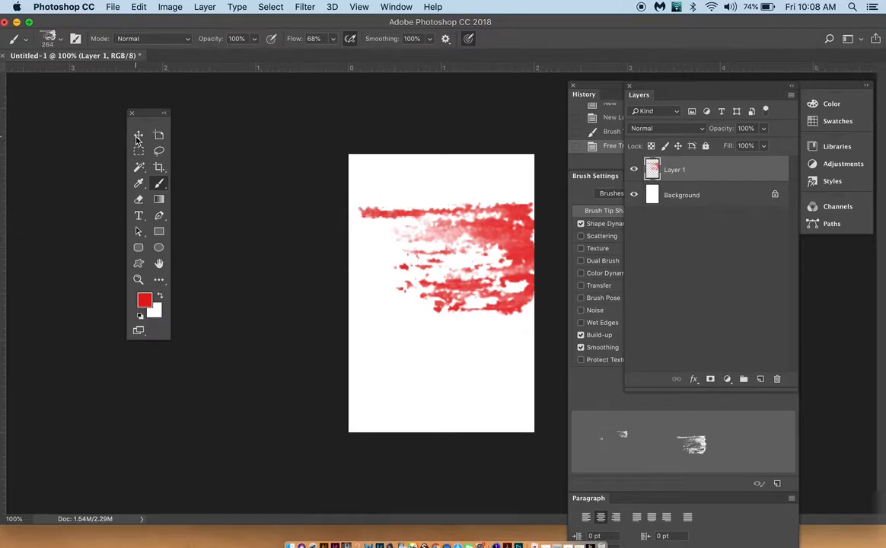
key(v)
drag(455, 208, 419, 205)
key(BackSpace)
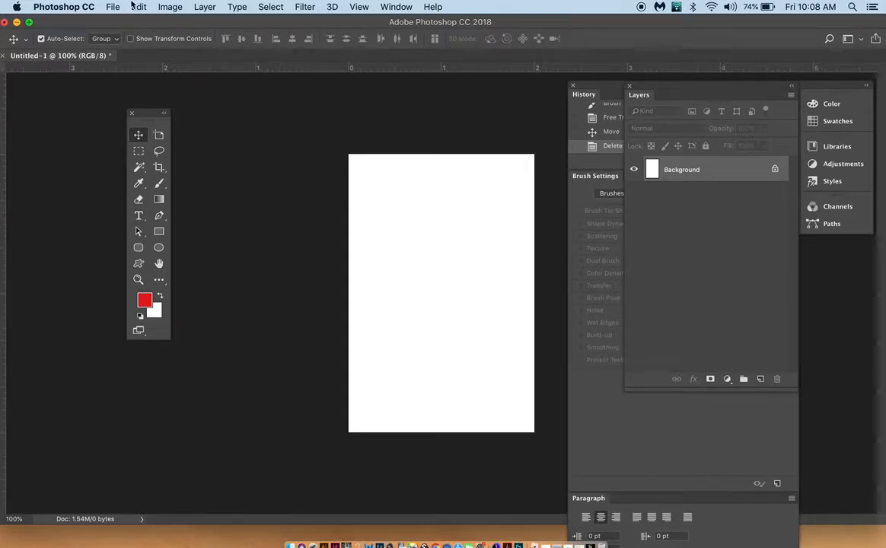
Step: Create a new 2 x 3 inch portrait document at 300 pixels per inch in RGB with a white background
click(138, 7)
click(113, 26)
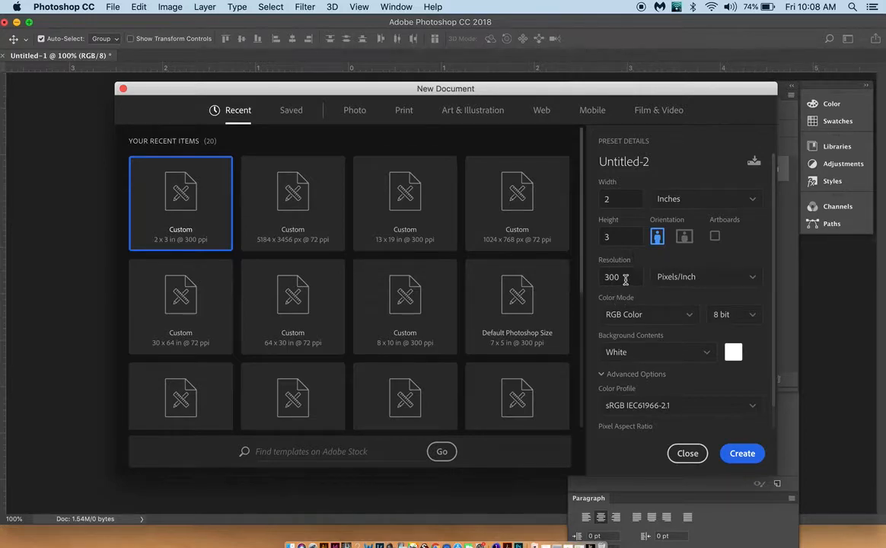
click(741, 453)
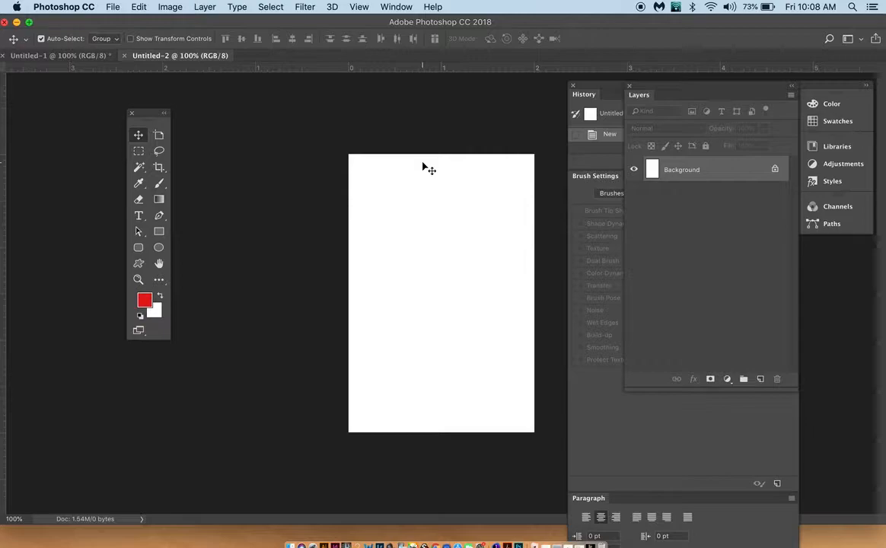
Step: Place the downloaded camera photo from Chrome into the new document, scale it to about 9.8% to fill the canvas, and shift it slightly left
click(113, 7)
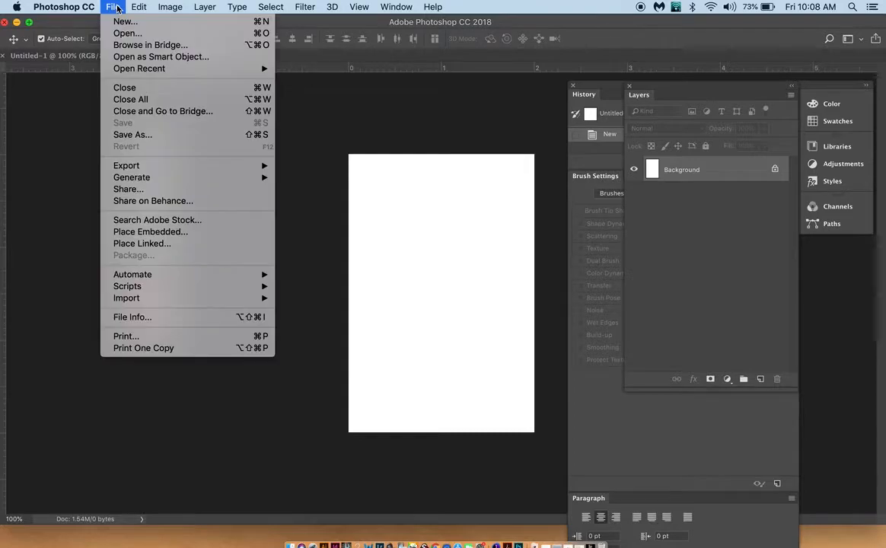
click(301, 169)
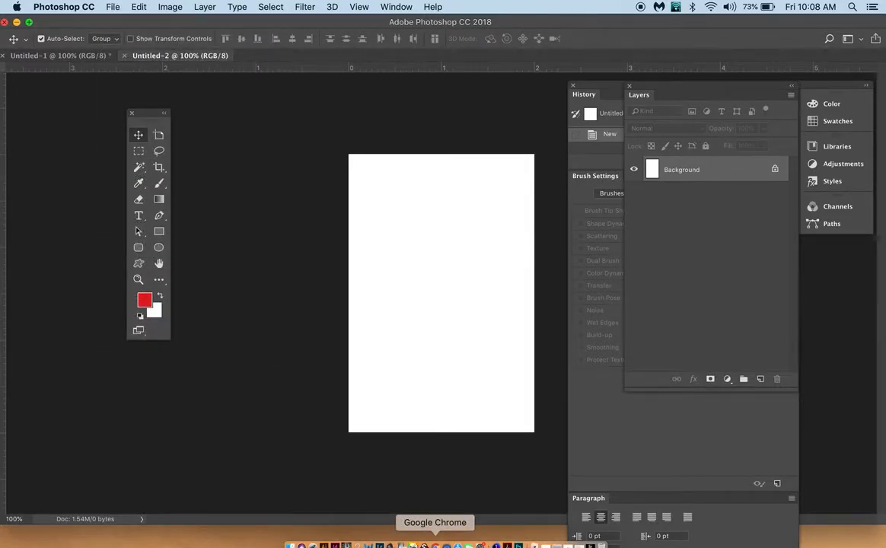
click(434, 545)
drag(266, 491, 127, 340)
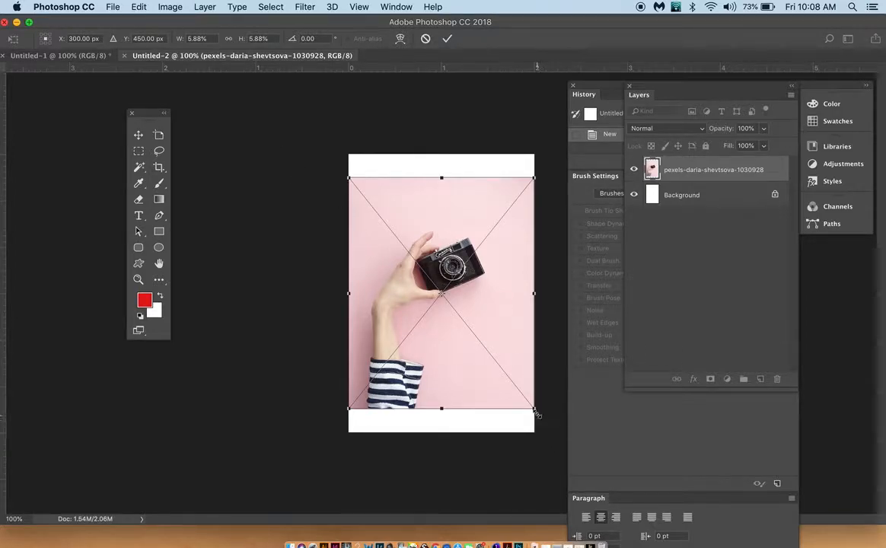
drag(535, 410, 597, 486)
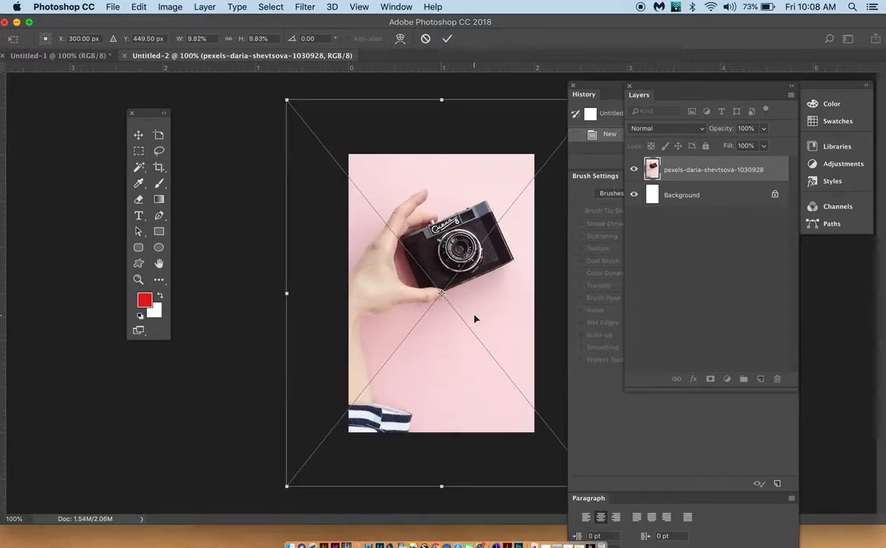
key(Return)
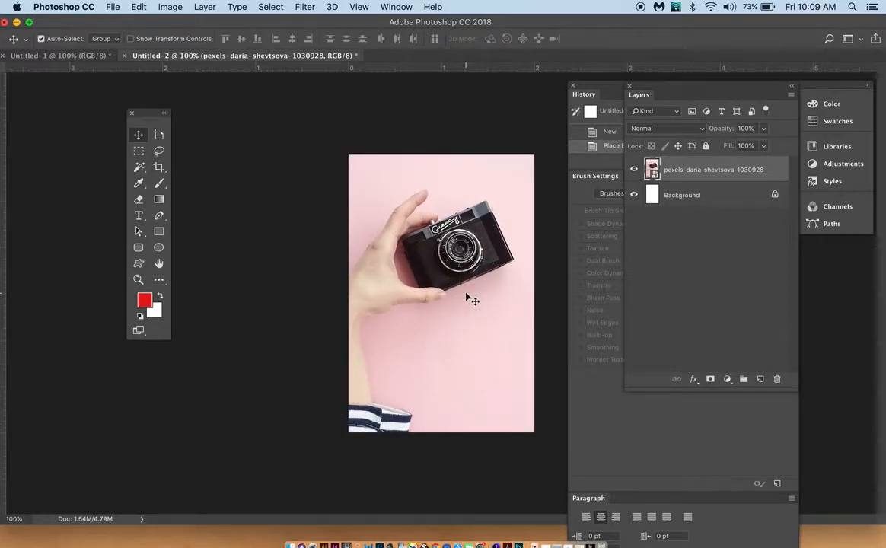
drag(461, 290, 455, 290)
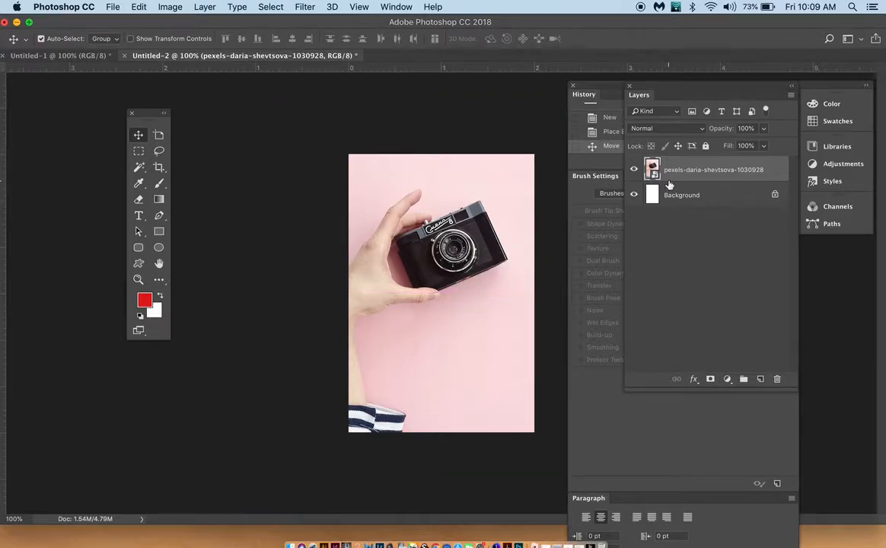
Step: Add a layer mask to the camera photo layer and fill it with black
click(710, 379)
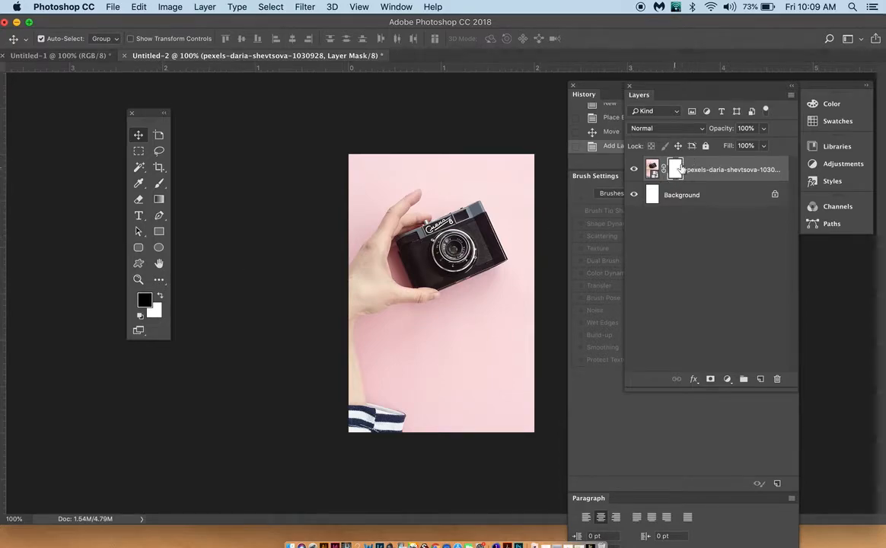
key(alt+BackSpace)
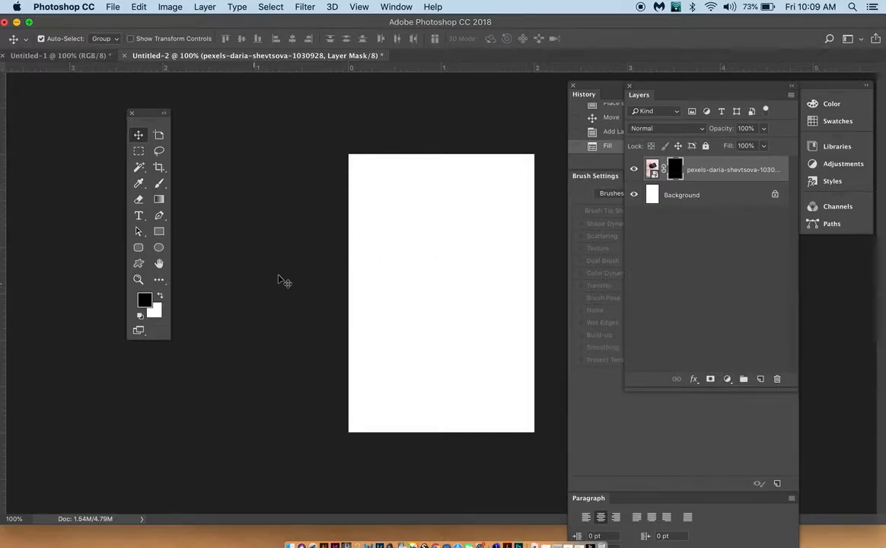
Step: Activate the Brush tool and show the brush presets with the General Brushes group expanded
click(160, 186)
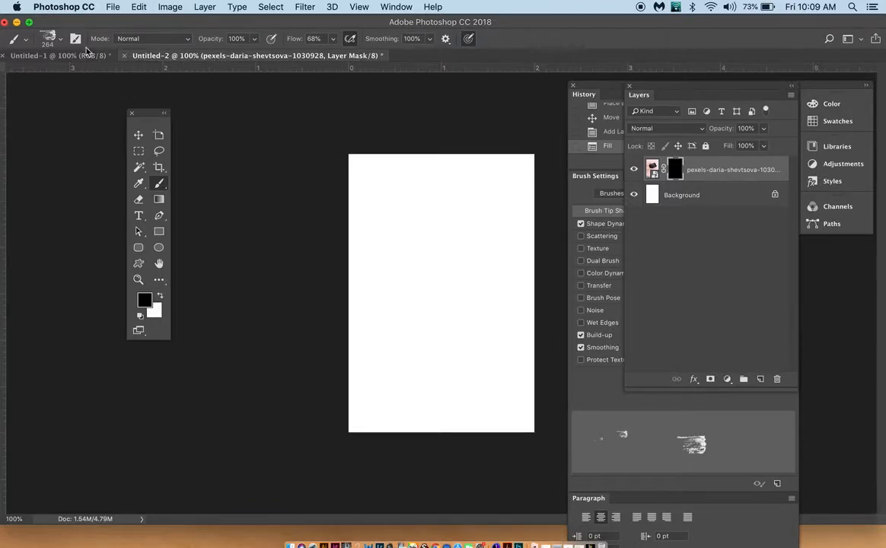
click(49, 40)
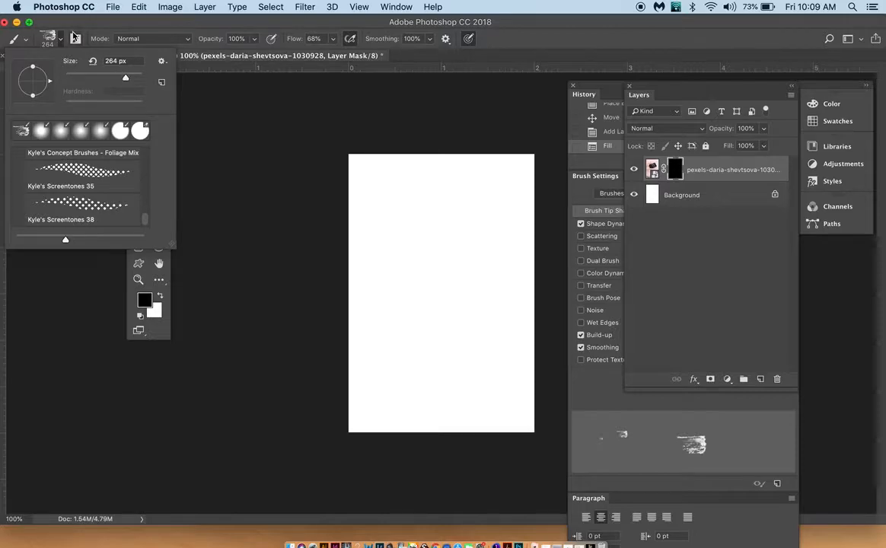
click(592, 94)
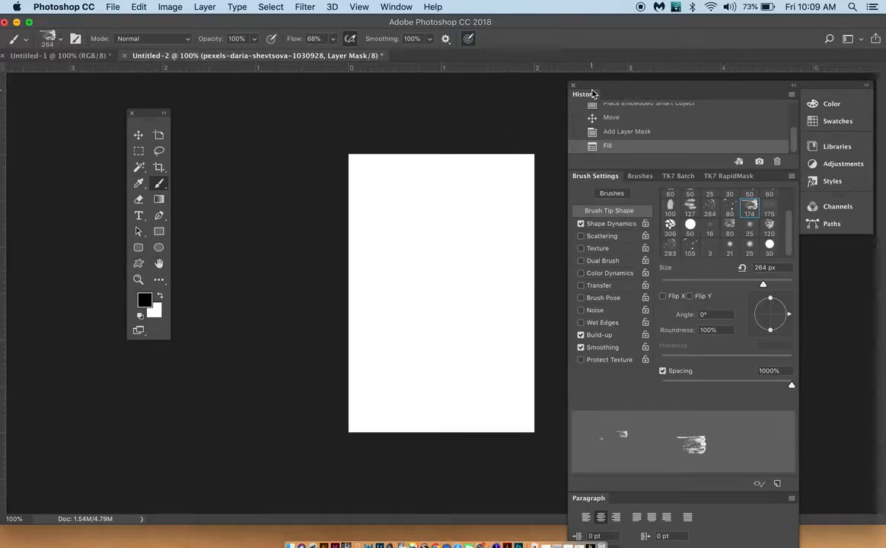
click(396, 7)
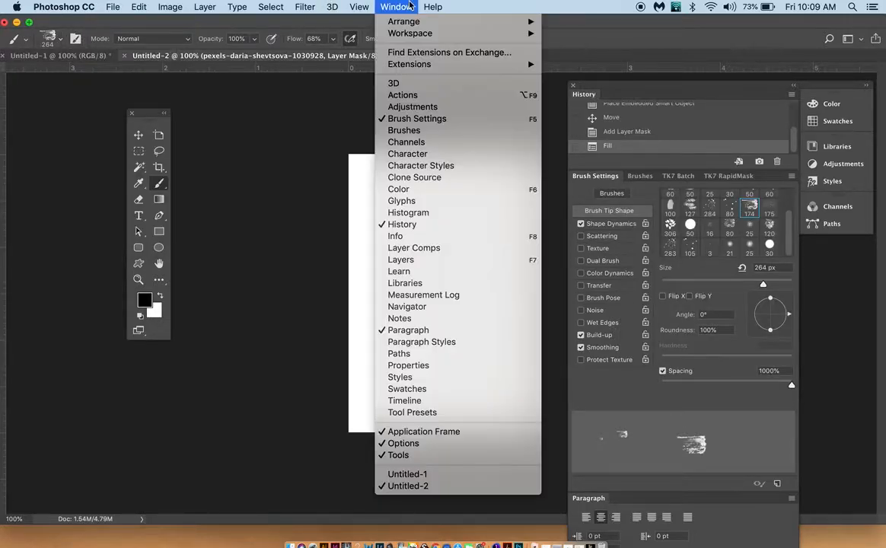
click(404, 131)
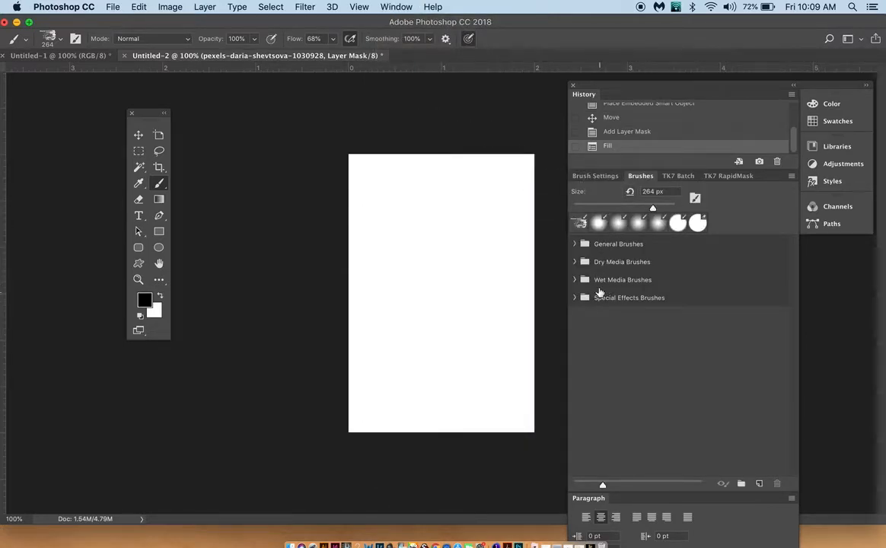
click(576, 244)
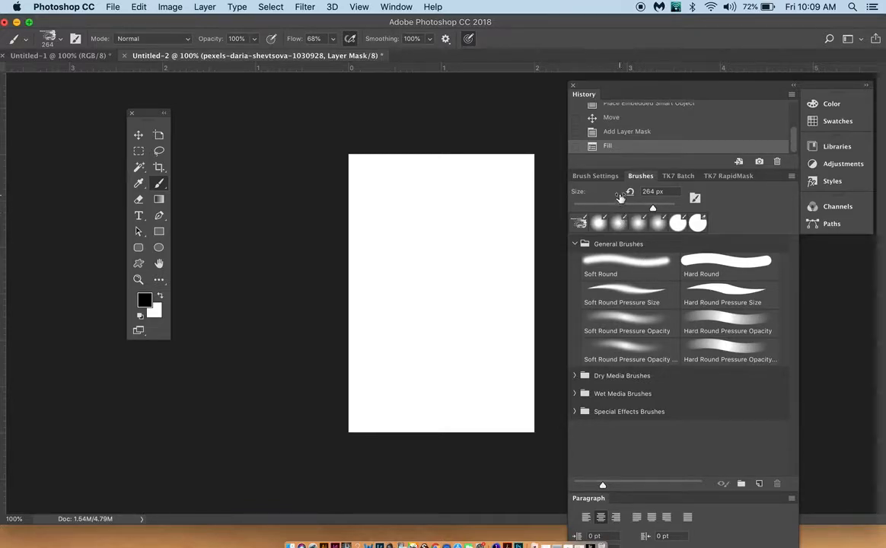
Step: Enable Scattering, Texture, Dual Brush, Color Dynamics, Brush Pose, Noise, Wet Edges and Protect Texture for the current 264 px brush
click(598, 177)
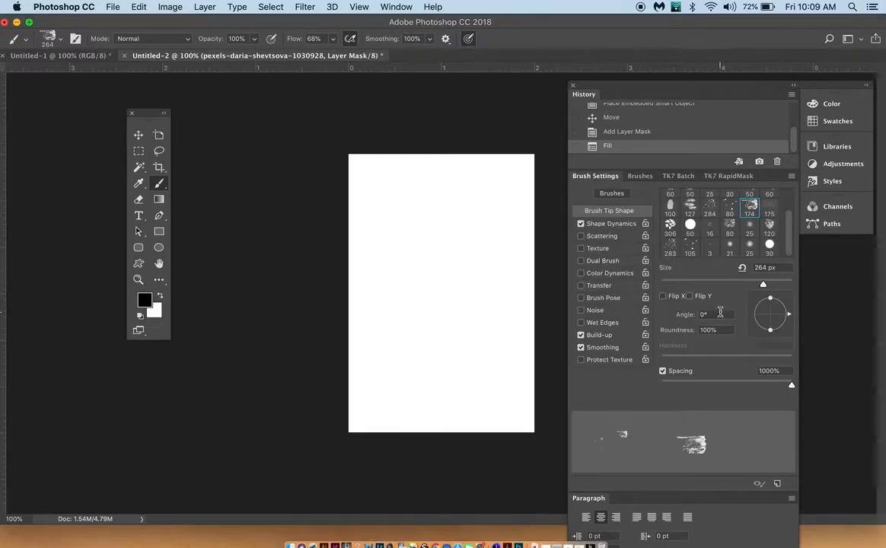
key(super+equal)
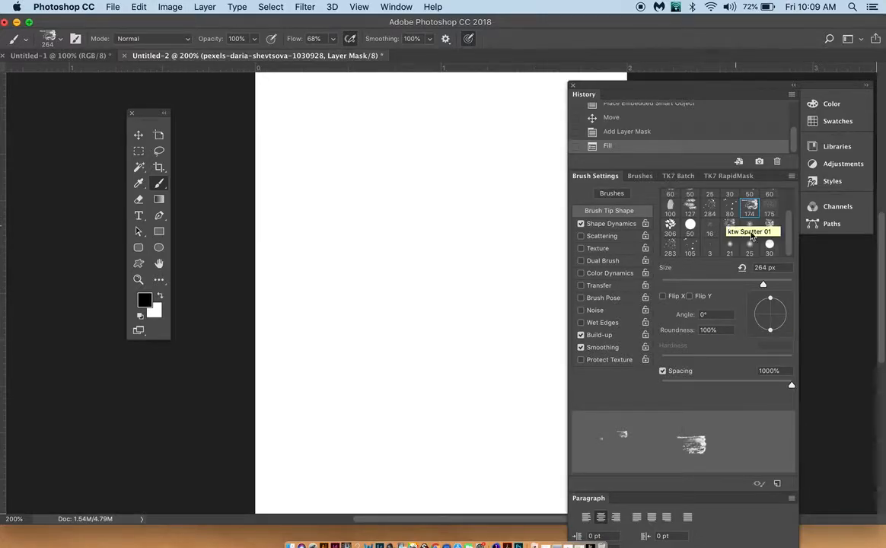
drag(787, 233, 788, 206)
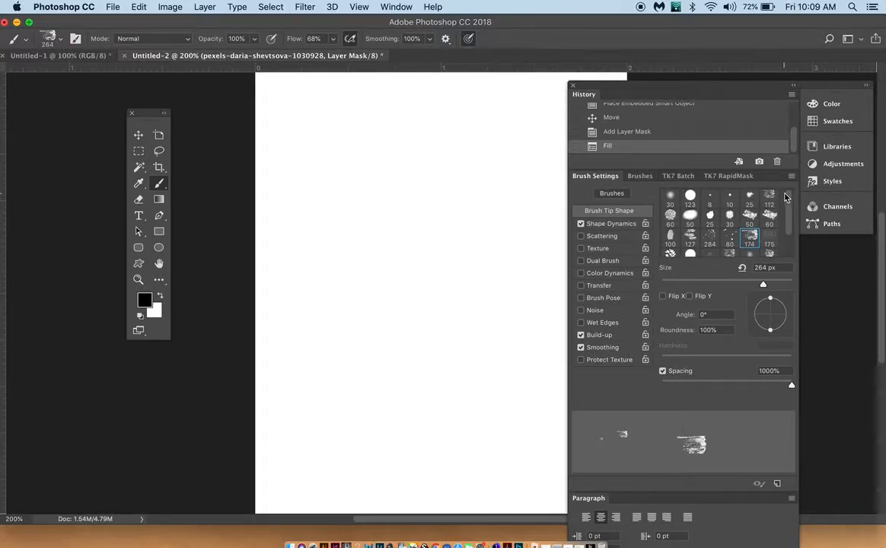
click(581, 236)
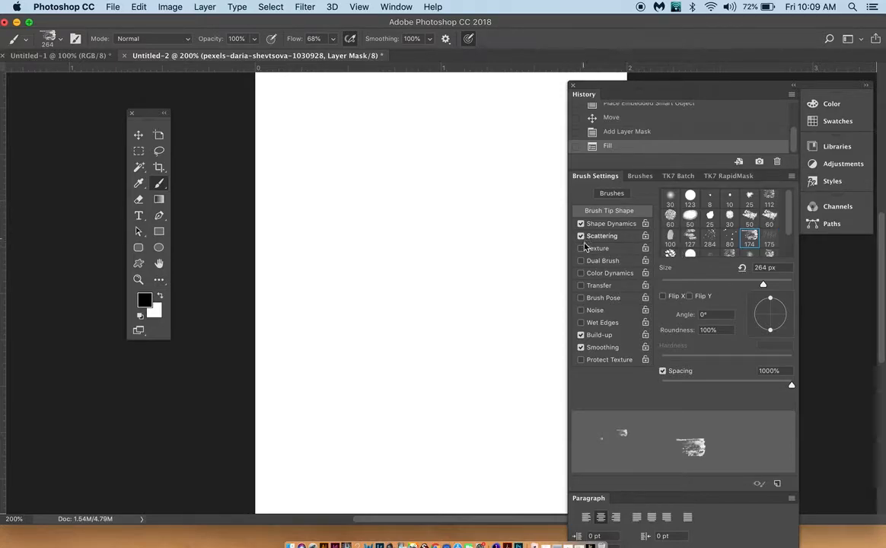
click(581, 249)
click(581, 260)
click(581, 272)
click(581, 310)
click(580, 322)
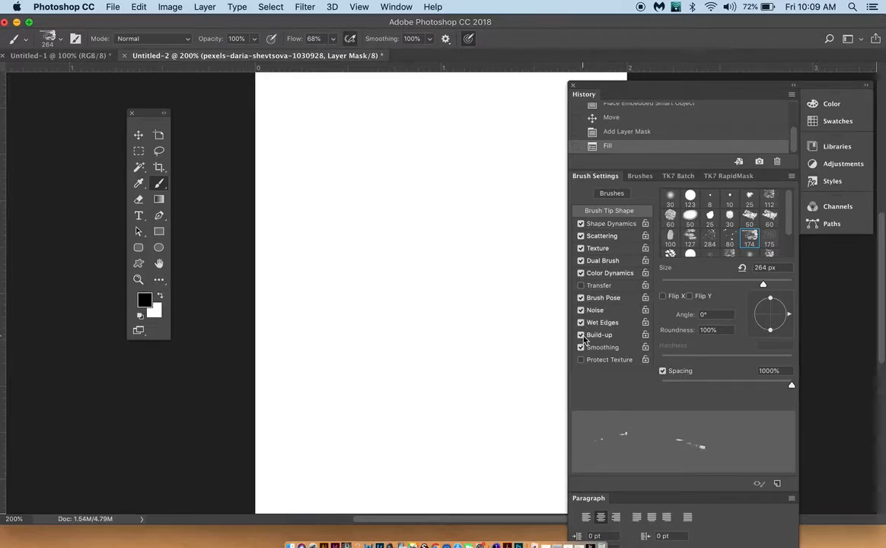
click(582, 362)
Step: Choose the KYLE Ultimate Charcoal Pencil 25px Med2 preset from the Dry Media Brushes
click(640, 176)
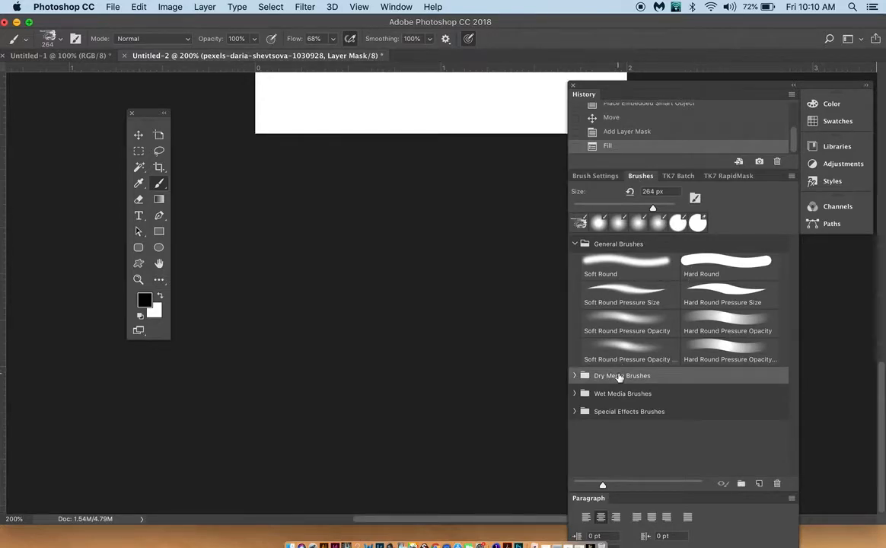
click(585, 381)
scroll(671, 416, down, 2)
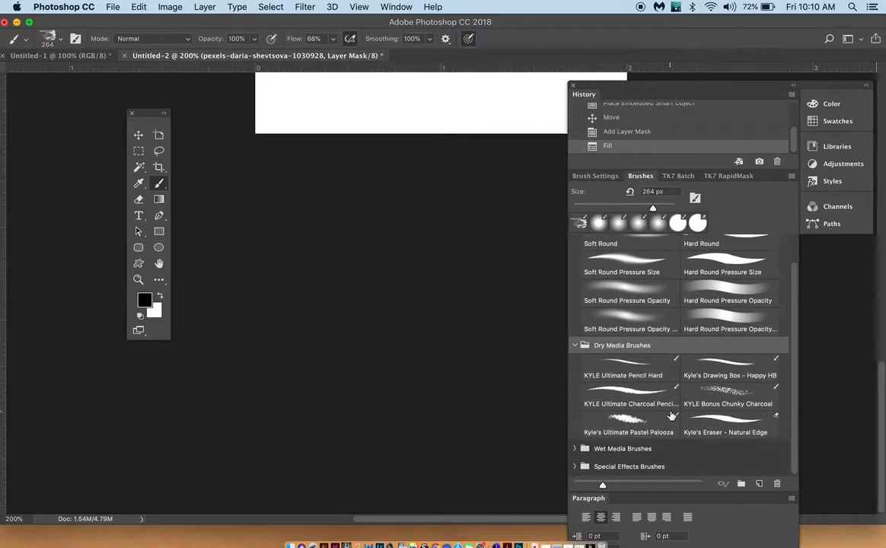
click(653, 406)
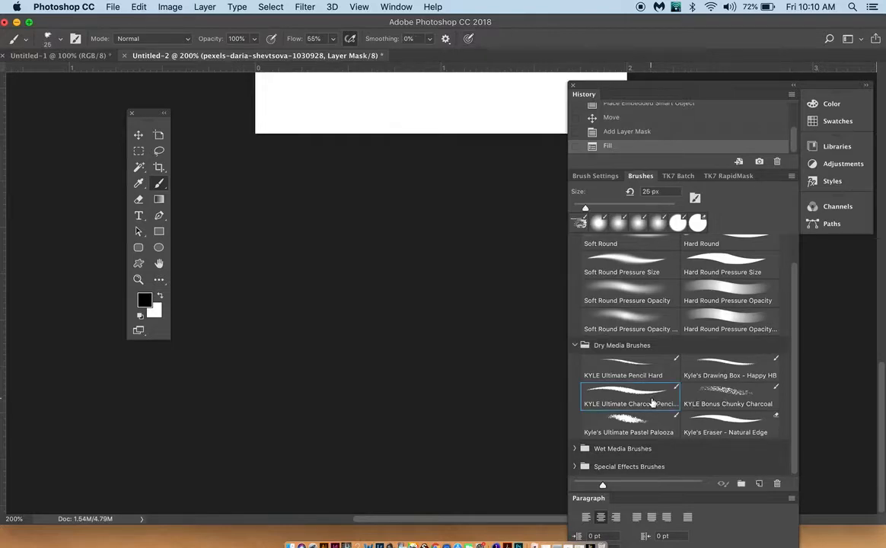
Step: Enlarge the brush preset previews to their maximum size and look through the General Brushes
scroll(700, 307, up, 2)
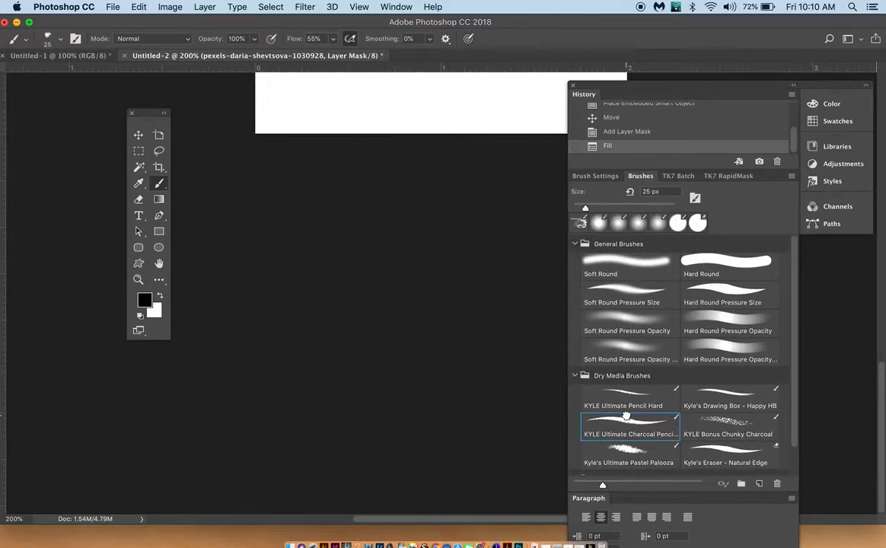
mouse_move(604, 485)
mouse_down()
mouse_move(714, 493)
mouse_move(624, 488)
mouse_move(704, 488)
mouse_up()
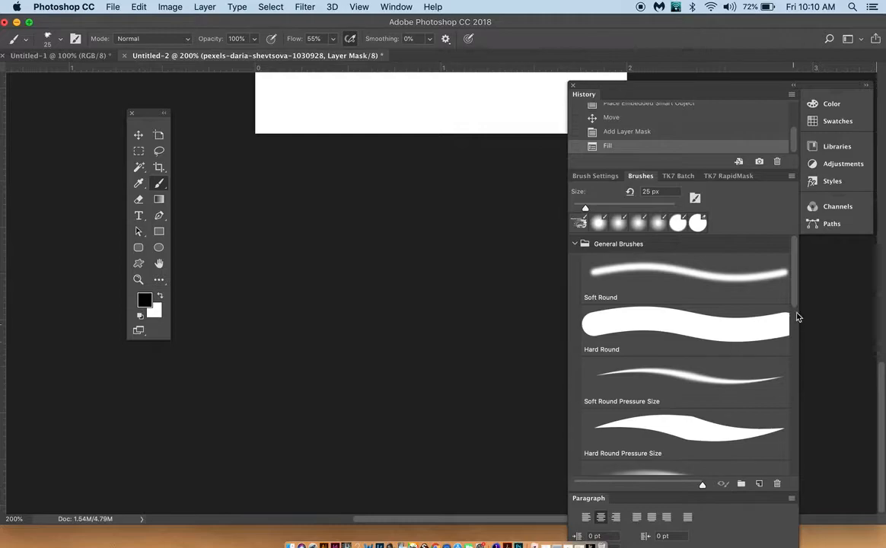
mouse_move(796, 300)
mouse_down()
mouse_move(795, 356)
mouse_move(787, 304)
mouse_up()
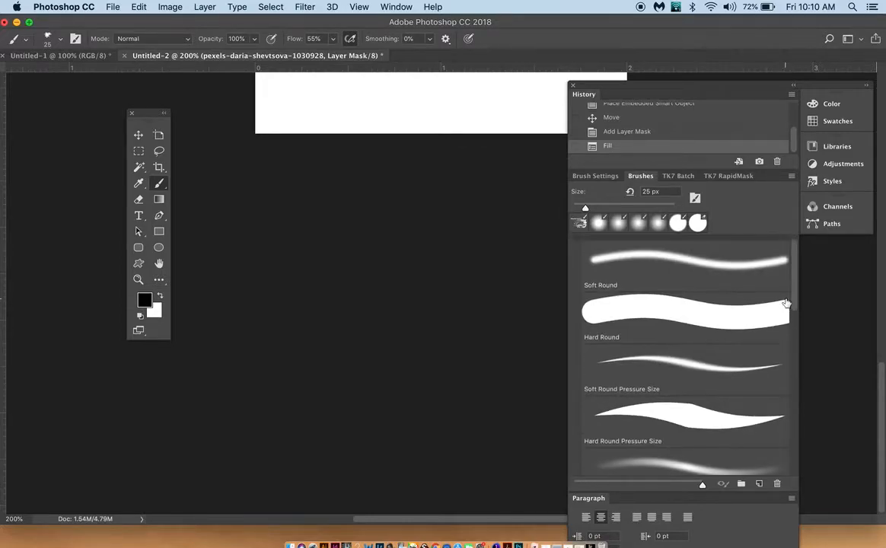
Step: Lower the charcoal pencil brush's spacing in its tip shape settings and return to the brush presets
click(600, 180)
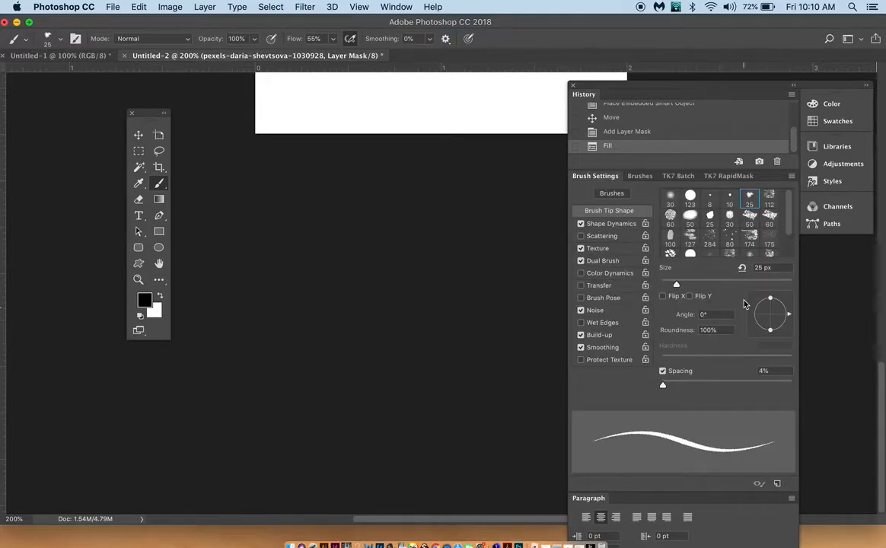
drag(664, 386, 658, 388)
click(636, 177)
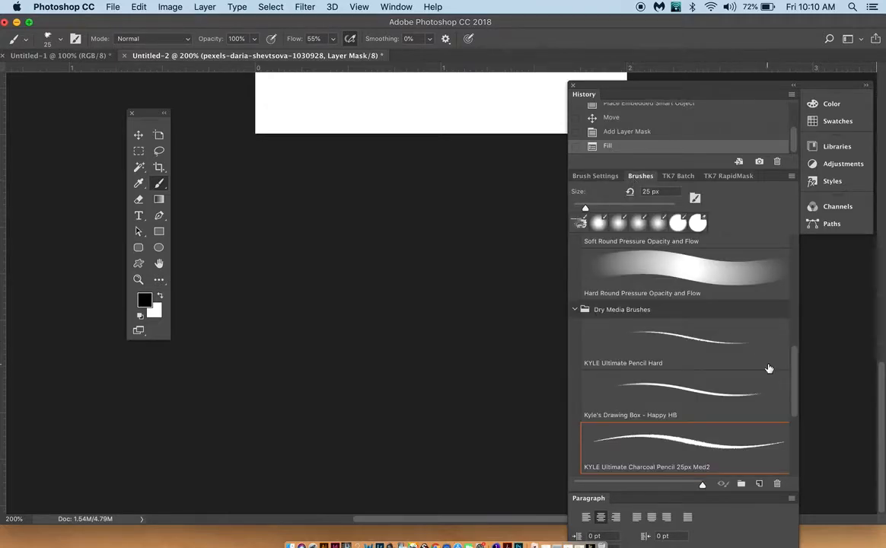
Step: Choose the KYLE Bonus Chunky Charcoal brush preset and move the brush panel group aside to uncover the Layers panel
mouse_move(795, 373)
mouse_down()
mouse_move(793, 337)
mouse_move(797, 435)
mouse_up()
click(623, 297)
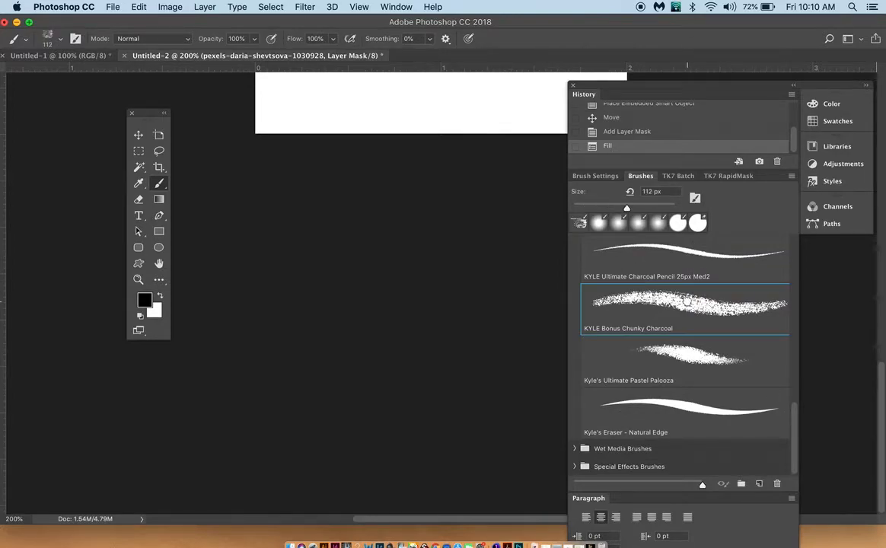
double_click(642, 306)
click(644, 293)
mouse_move(653, 298)
mouse_down()
mouse_move(360, 137)
mouse_move(346, 85)
mouse_up()
scroll(348, 86, up, 1)
scroll(348, 86, up, 10)
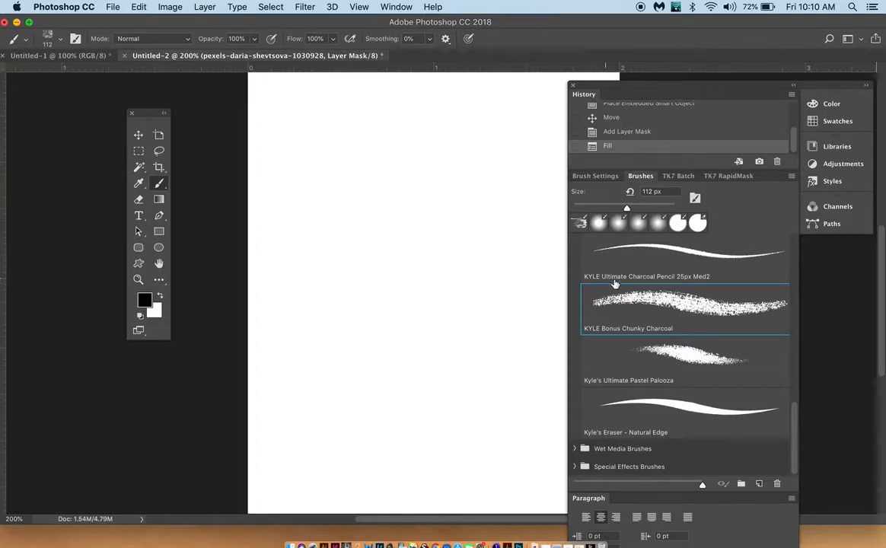
mouse_move(689, 86)
mouse_down()
mouse_move(453, 74)
mouse_move(539, 58)
mouse_up()
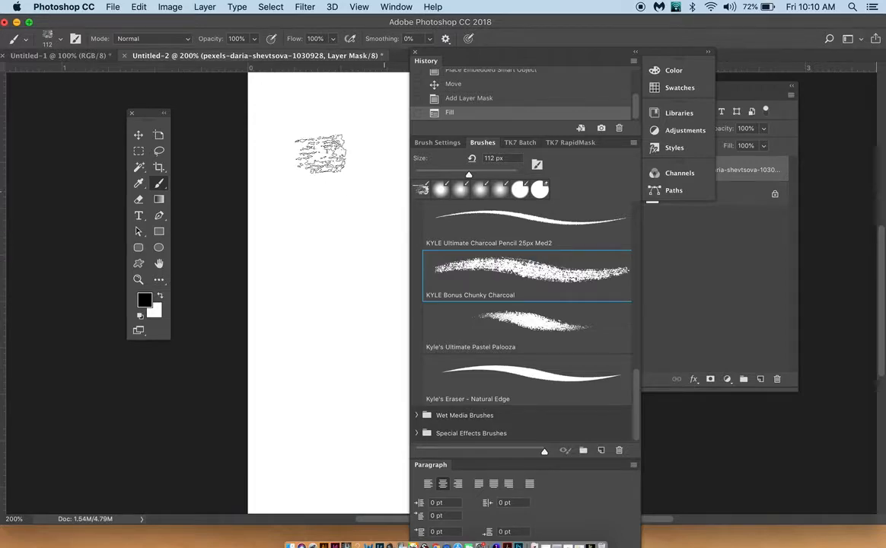
click(502, 320)
click(443, 255)
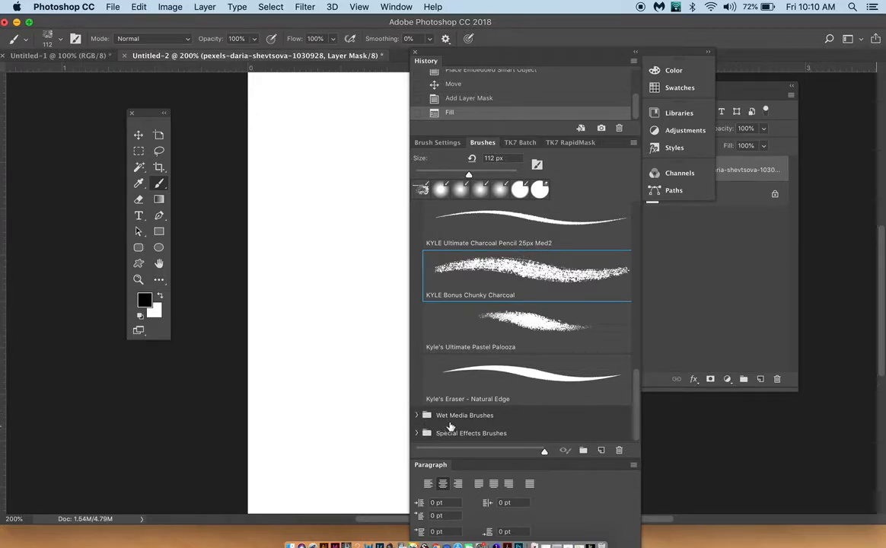
Step: Select the camera photo's layer mask, make white the foreground colour, and close the floating brush panel group
click(690, 257)
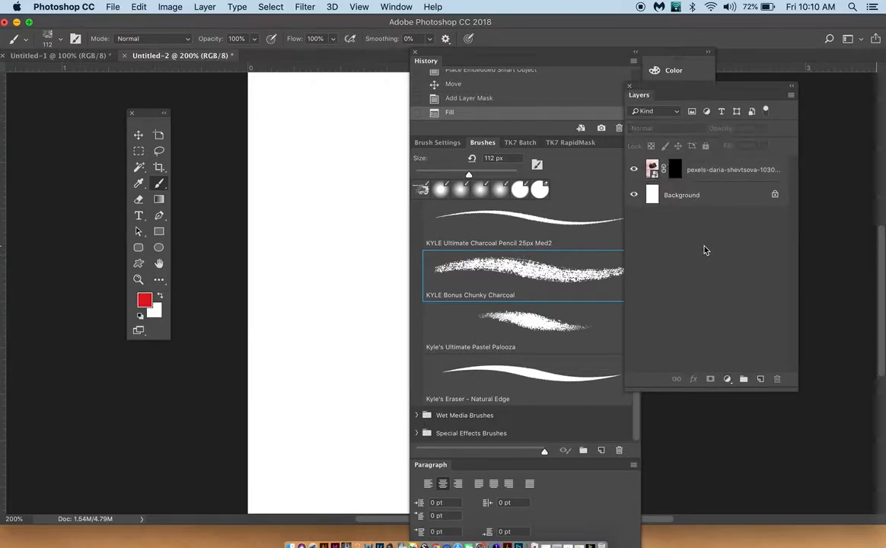
click(674, 169)
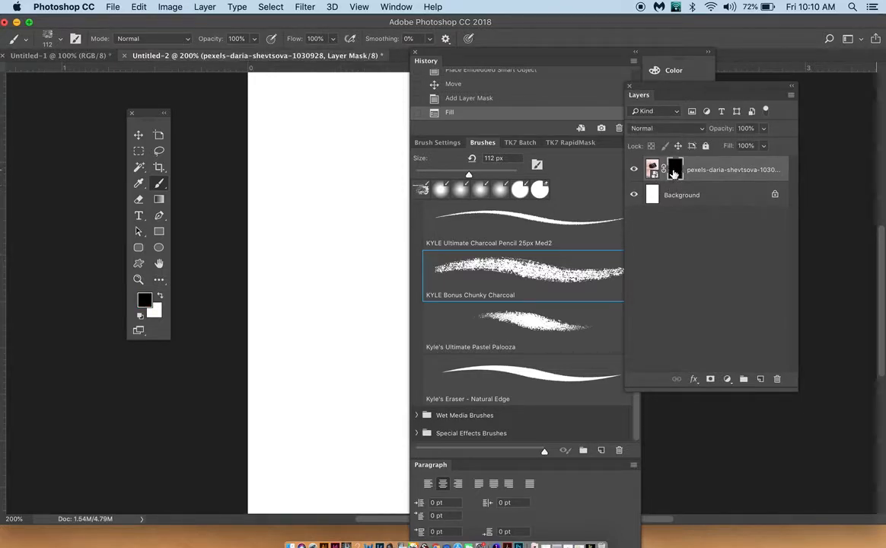
key(x)
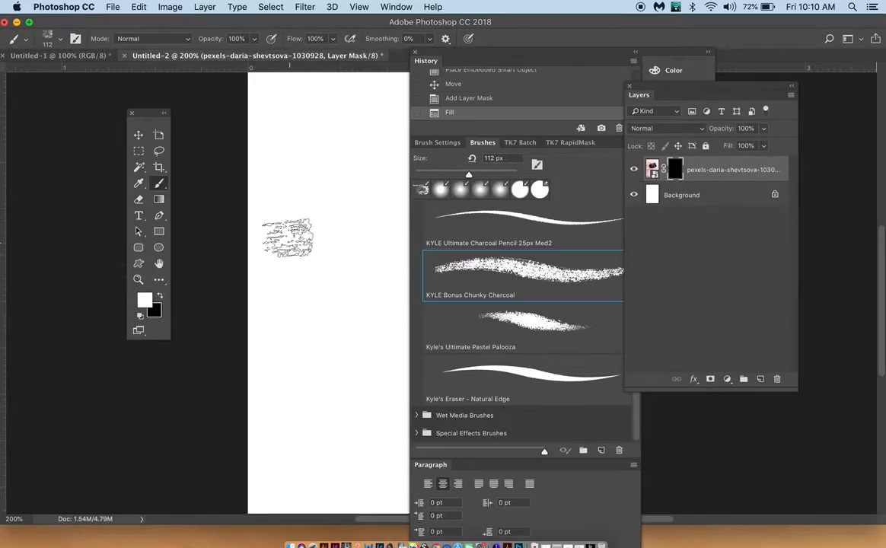
click(416, 53)
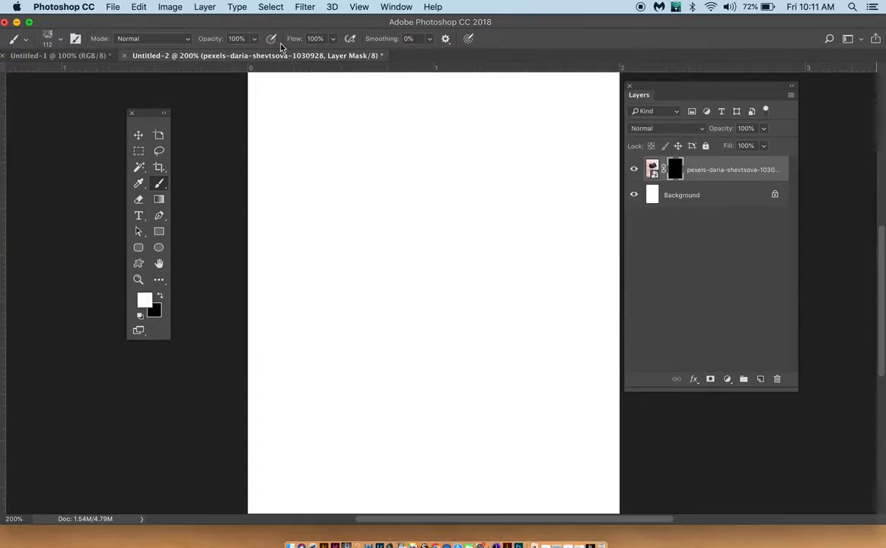
Step: Set the chunky charcoal brush size to 460 px and enable pen pressure for opacity
click(46, 45)
drag(105, 77, 119, 77)
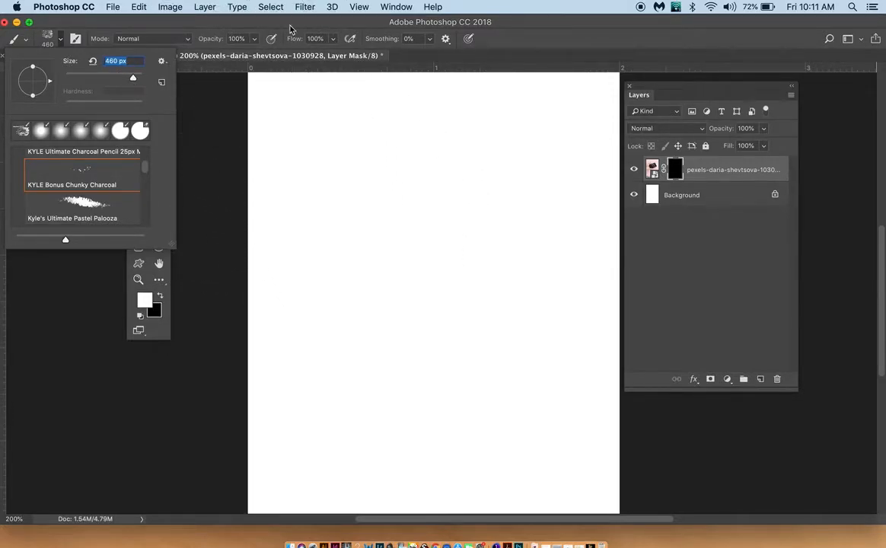
click(273, 40)
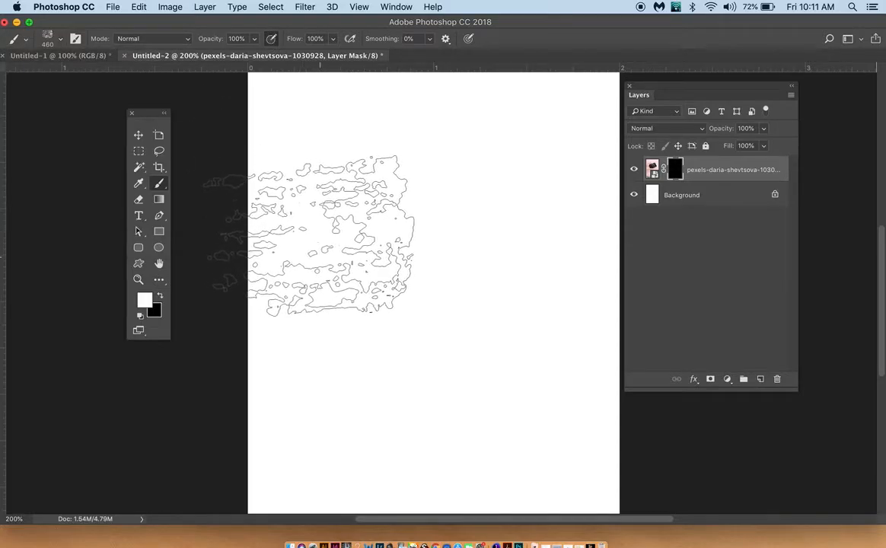
Step: Paint overlapping diagonal strokes in white on the layer mask, across the page's full width, to reveal the camera and hand
key(super+minus)
key(super+minus)
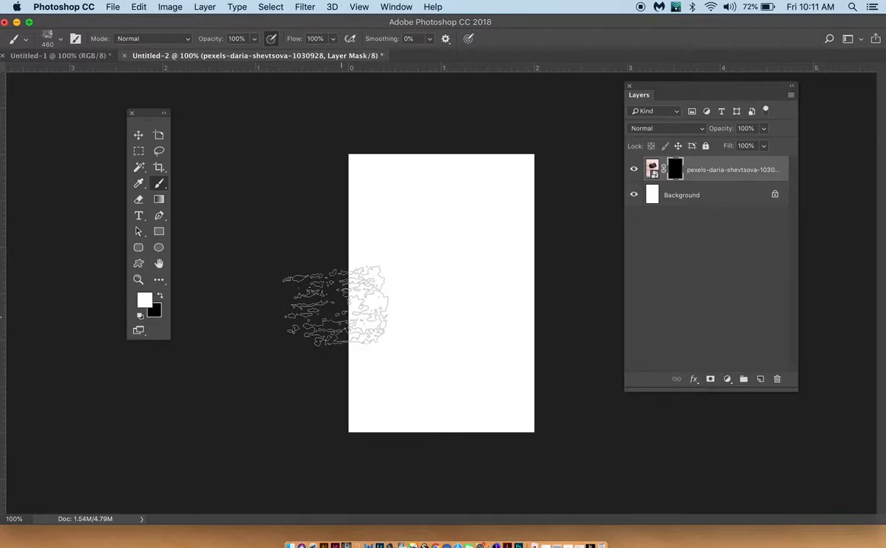
mouse_move(332, 304)
mouse_down()
mouse_move(419, 256)
mouse_move(548, 233)
mouse_up()
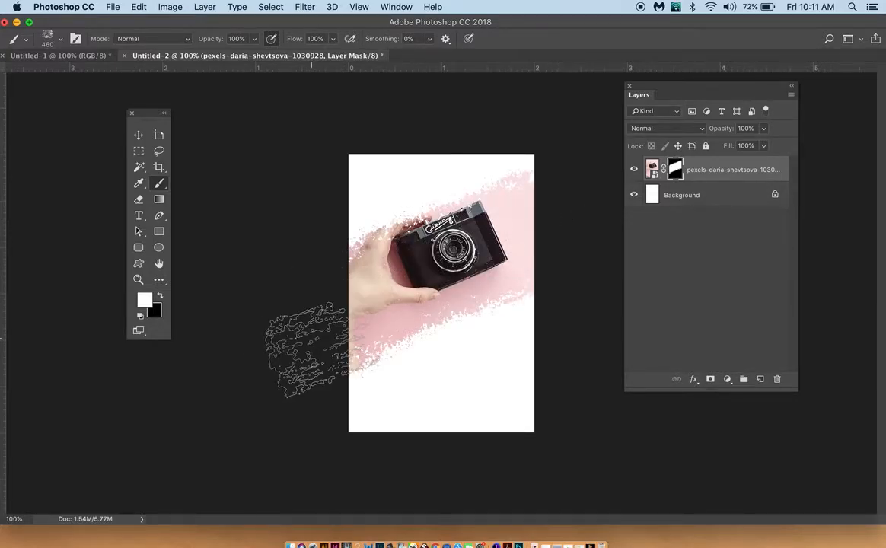
drag(562, 195, 320, 323)
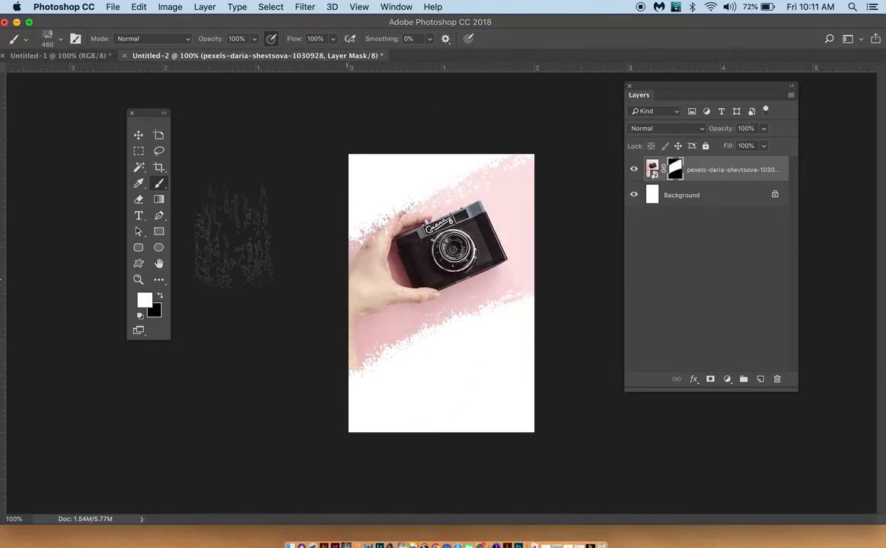
Step: Start a text line in the white area below the camera with the beginning of the person's name
key(t)
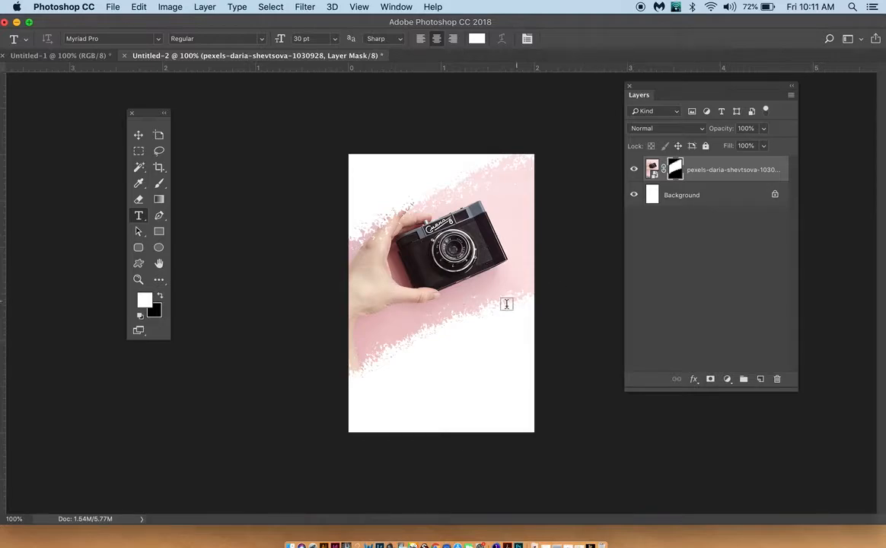
click(438, 371)
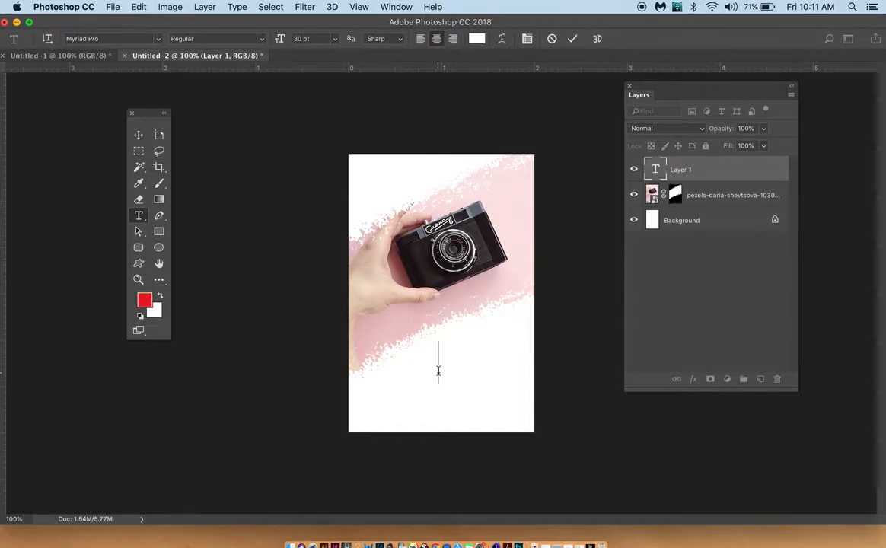
Step: Change the name text's colour to a medium grey
key(super+a)
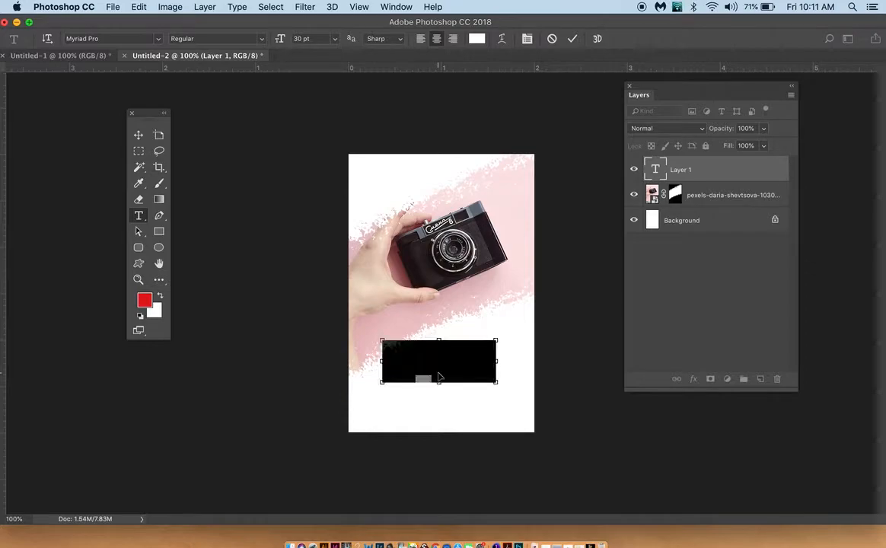
click(477, 39)
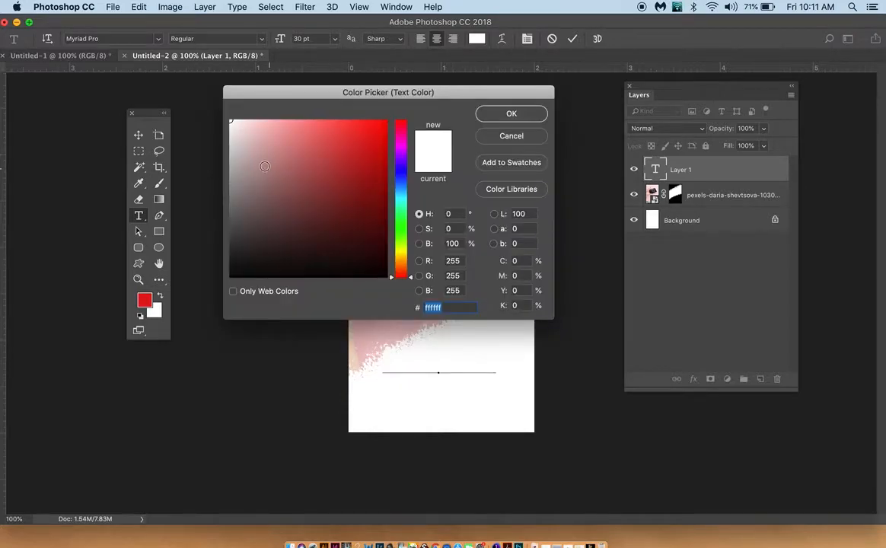
click(234, 173)
click(516, 113)
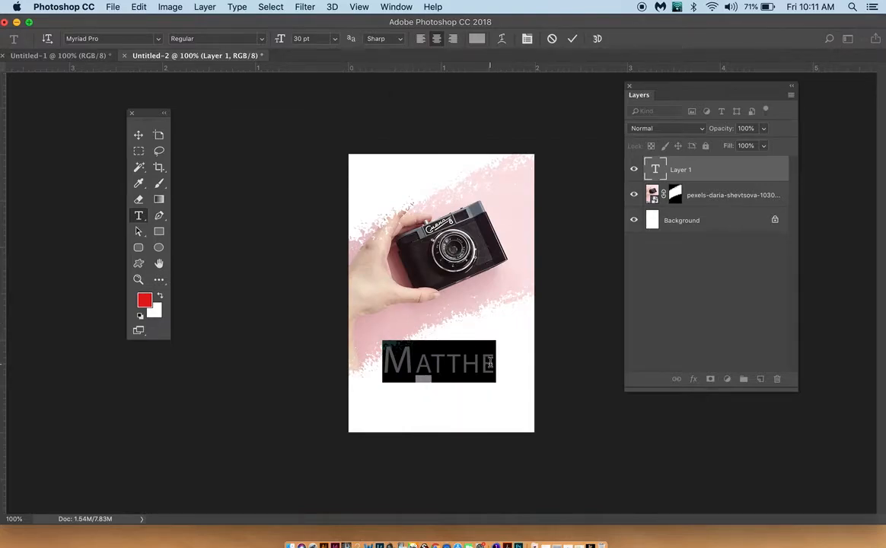
Step: Complete the text line with the rest of the person's full name
click(491, 363)
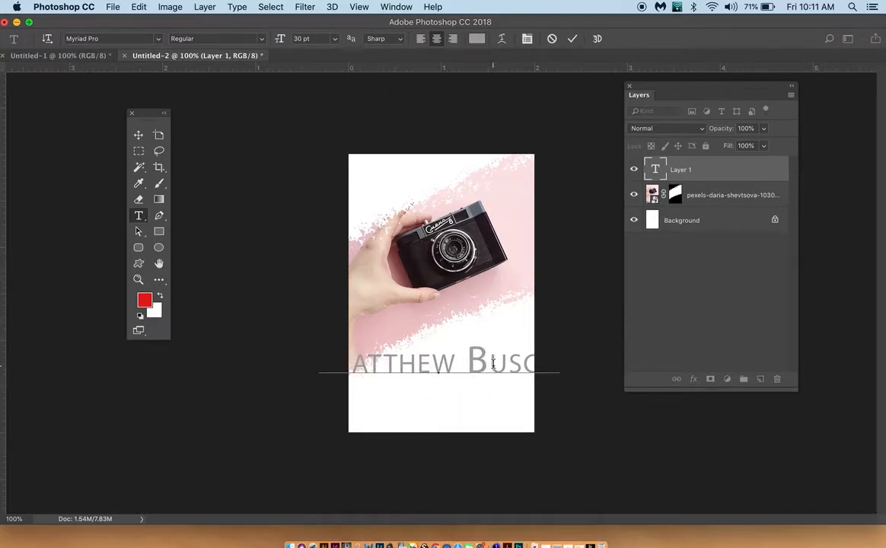
Step: Set the name text to 15 pt and move it down near the bottom of the page
key(super+a)
drag(280, 39, 270, 40)
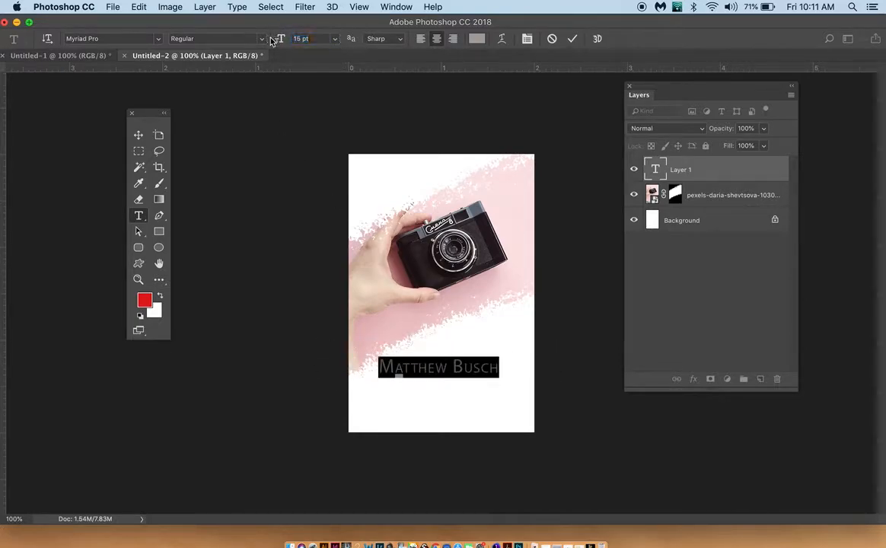
click(138, 135)
drag(431, 368, 431, 398)
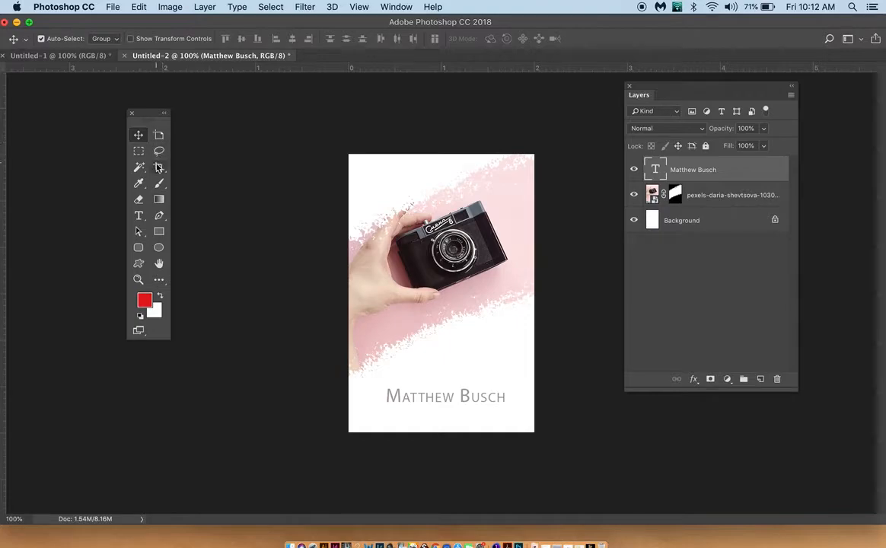
Step: Add a second text line reading "Creative Designs" directly beneath the name
click(139, 216)
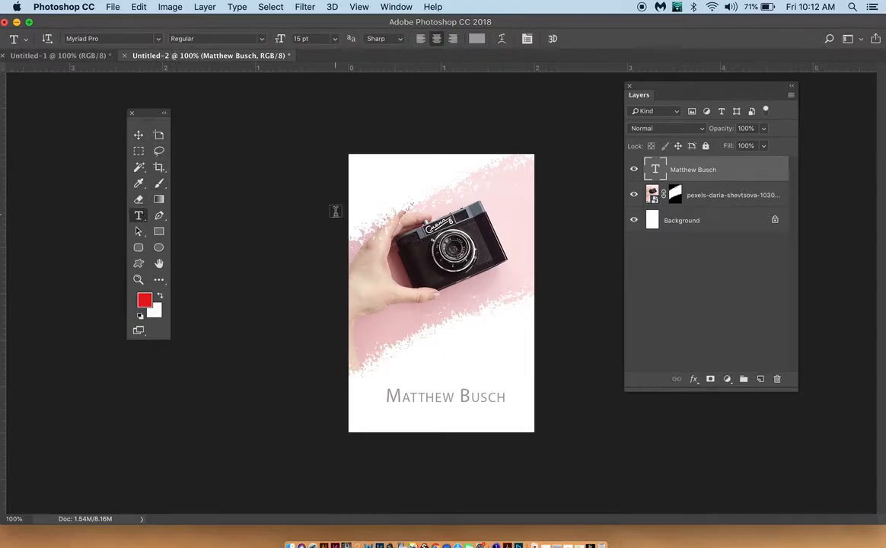
click(158, 39)
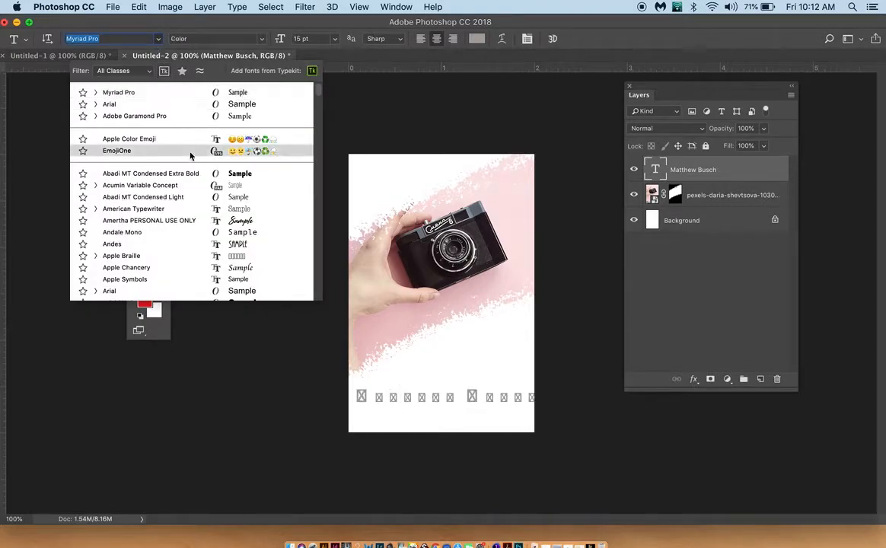
click(400, 61)
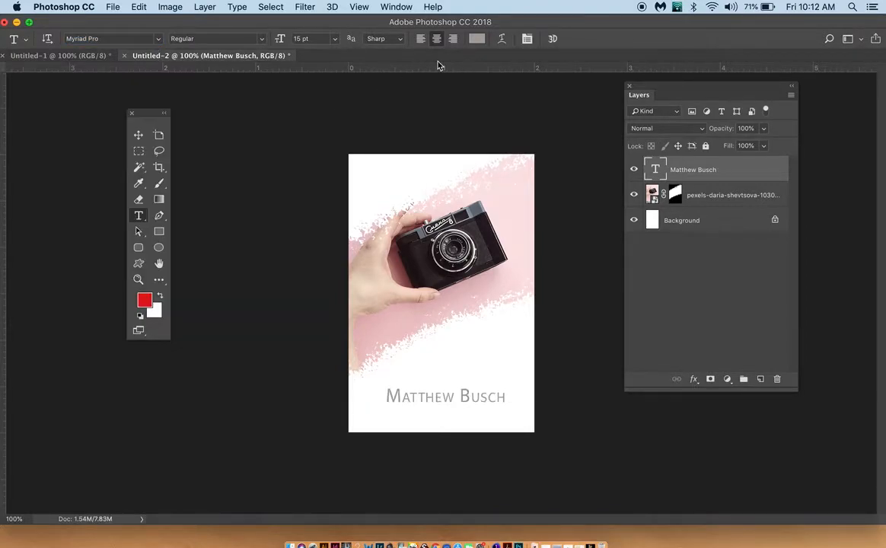
click(414, 415)
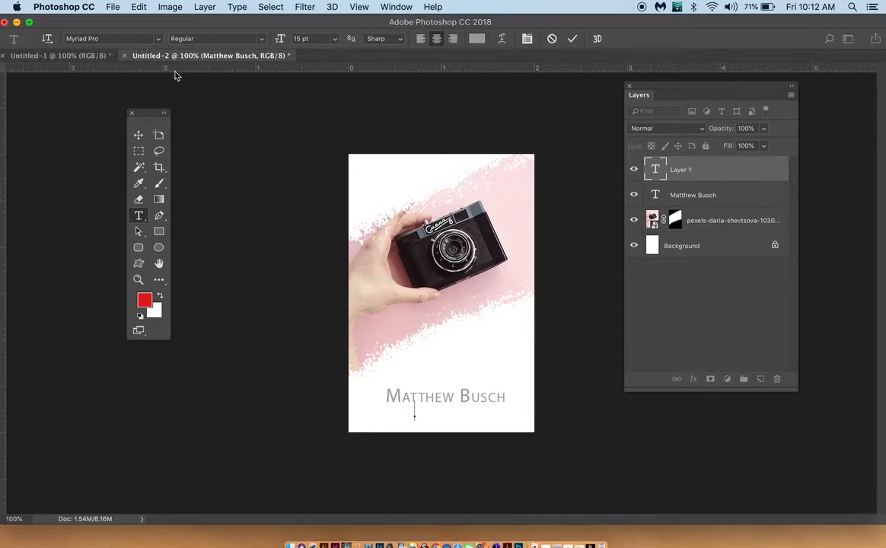
text(Crea)
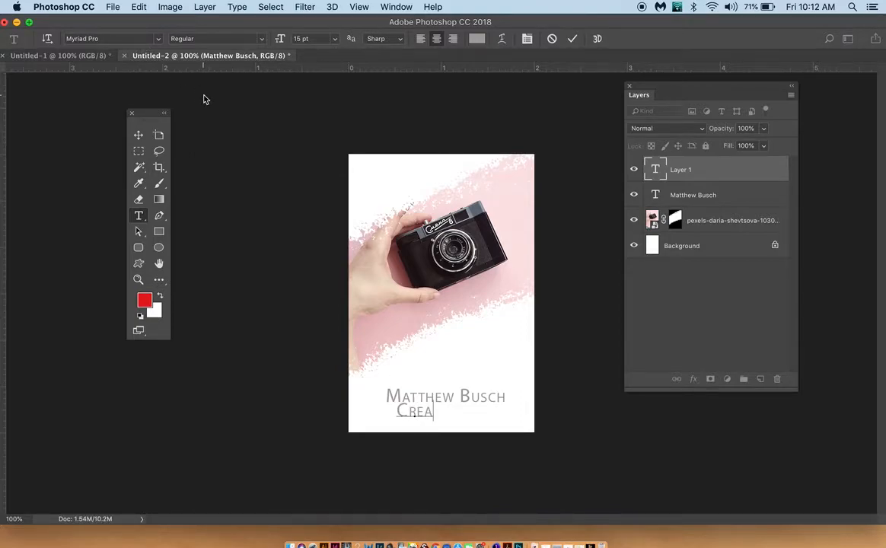
text(tive Designes)
key(Left)
key(BackSpace)
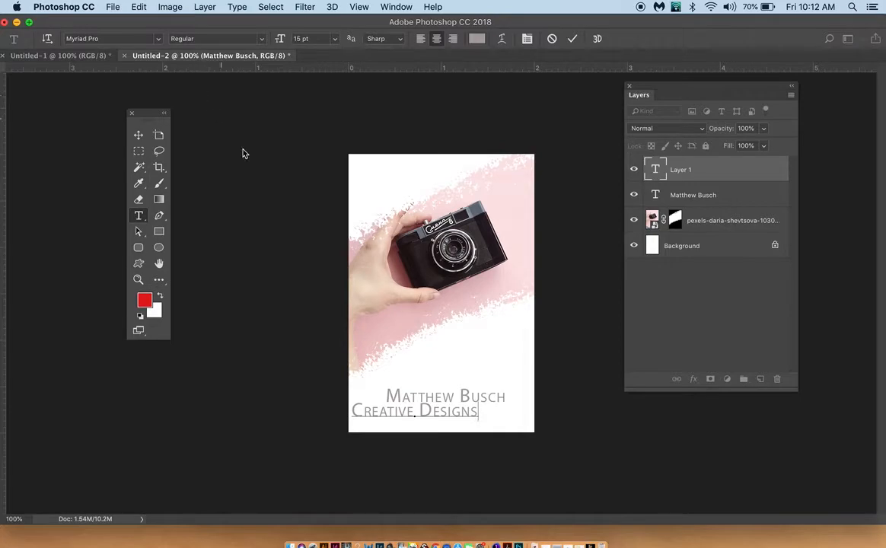
Step: Set the "Creative Designs" text's font to Acumin Variable Concept and collapse the Properties panel
key(super+a)
click(144, 40)
click(158, 41)
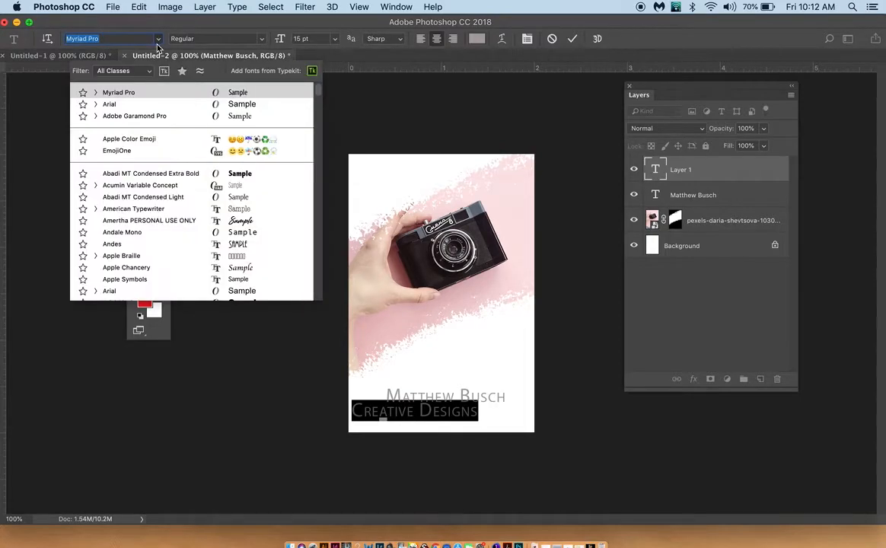
click(175, 189)
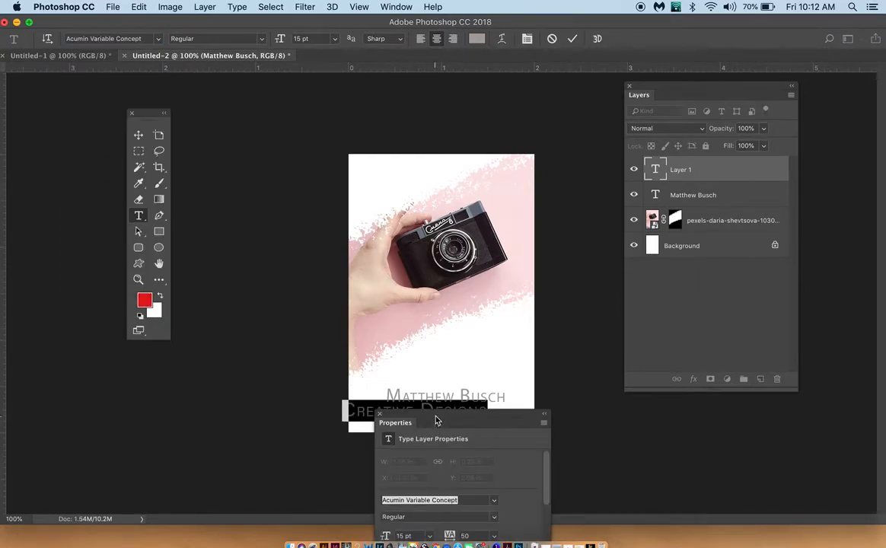
click(542, 415)
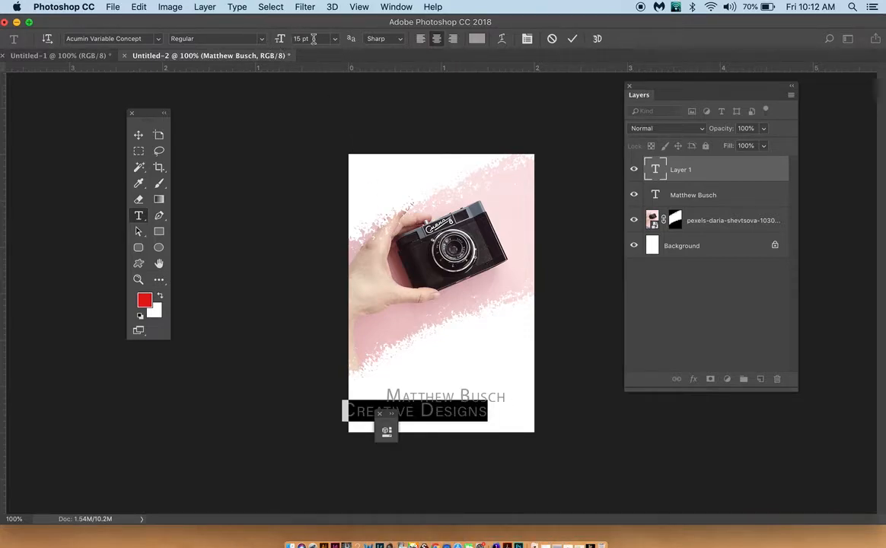
Step: Show the Character settings and turn off Small Caps for the "Creative Designs" text
click(359, 7)
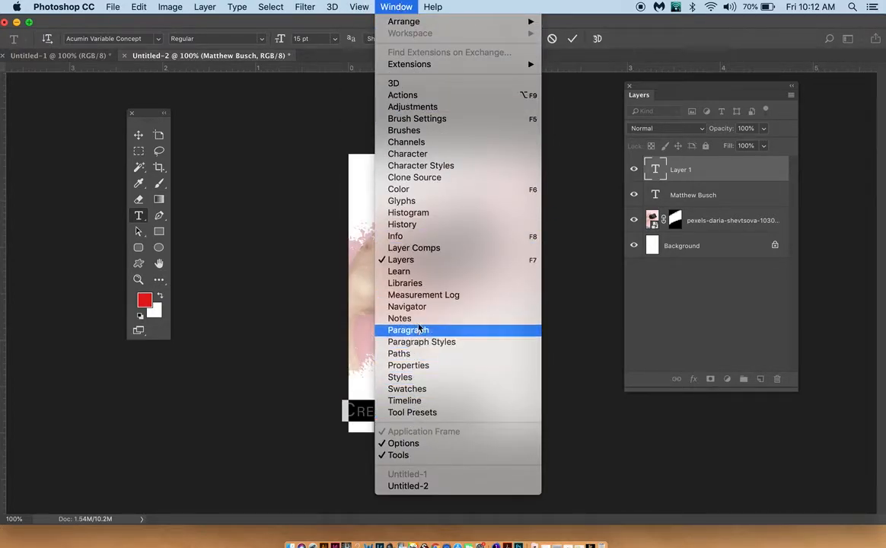
click(408, 154)
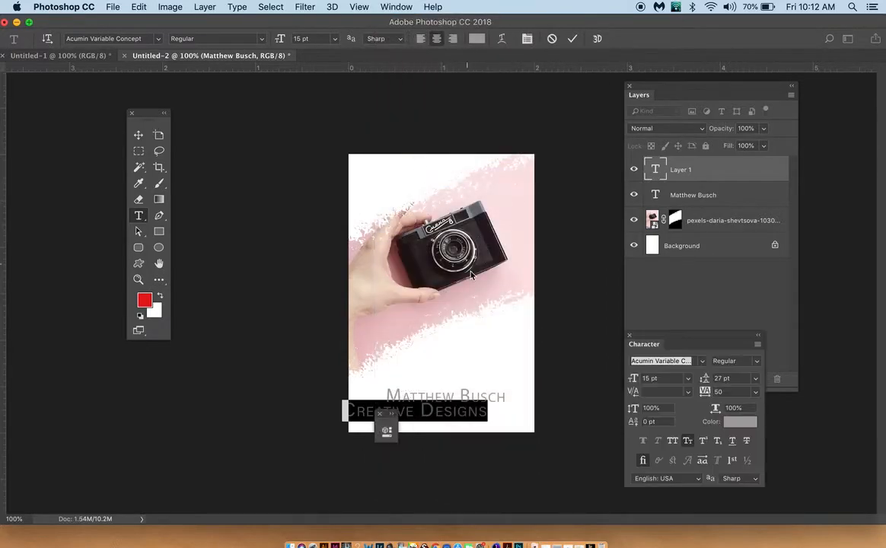
click(688, 442)
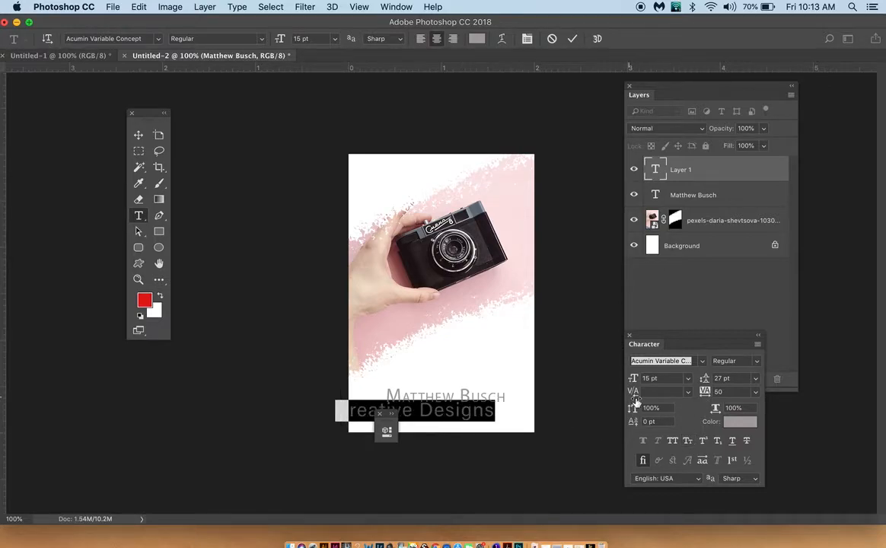
Step: Centre the "Creative Designs" line just below the name and close the collapsed Properties panel
click(138, 135)
drag(459, 416, 481, 414)
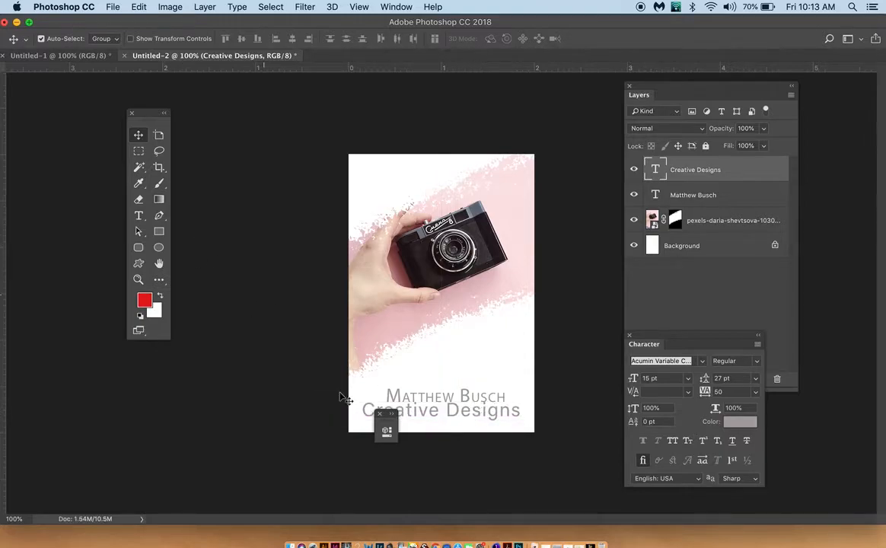
drag(381, 419, 382, 423)
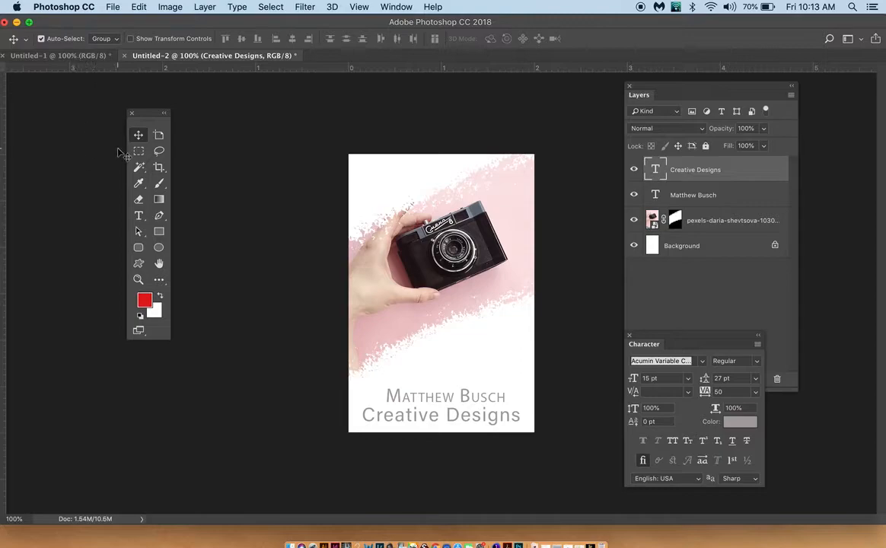
Step: Preview different fonts on the "Creative Designs" text and set it to Avenir Next
click(138, 215)
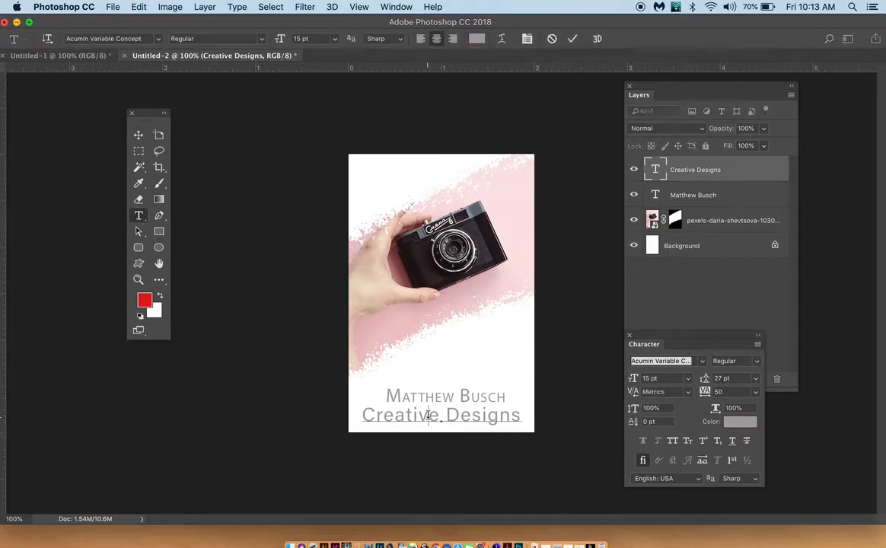
triple_click(430, 415)
click(150, 39)
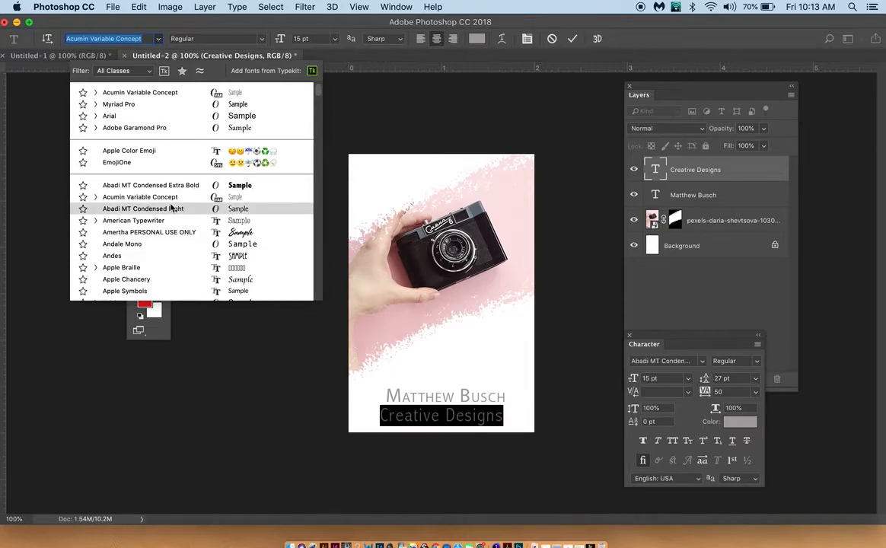
key(Down)
key(Down)
key(Down)
key(Down)
key(Down)
key(Down)
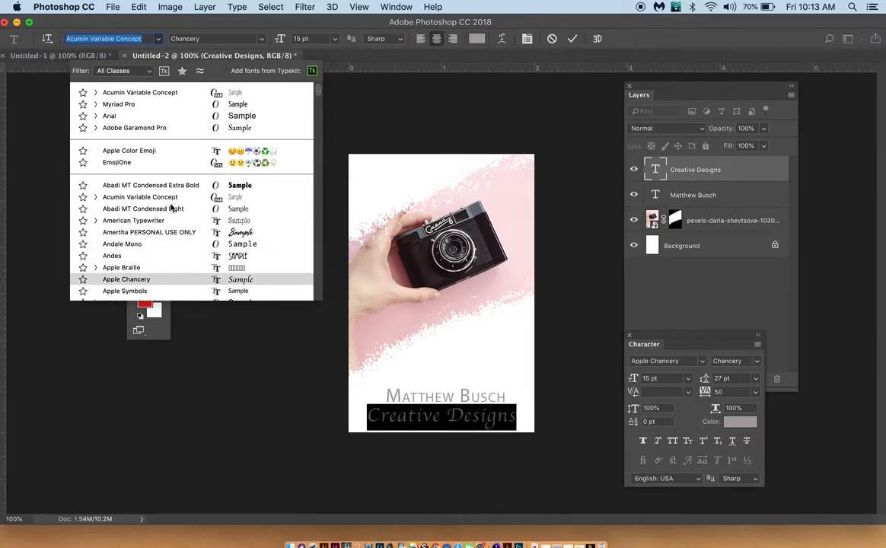
key(Down)
key(Down)
key(Down)
key(Down)
key(Down)
key(Down)
key(Down)
key(Down)
key(Down)
key(Down)
key(Down)
key(Down)
key(Down)
key(Down)
key(Down)
key(Down)
key(Down)
key(Down)
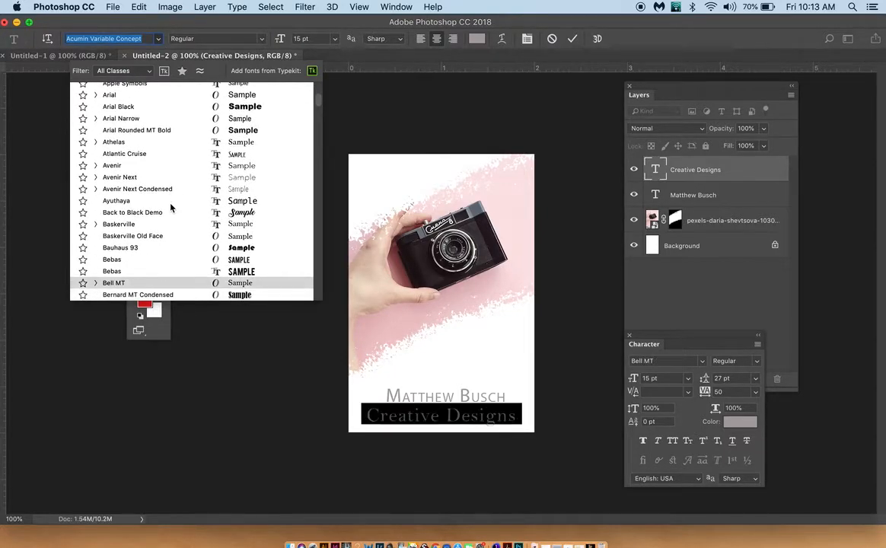
key(Up)
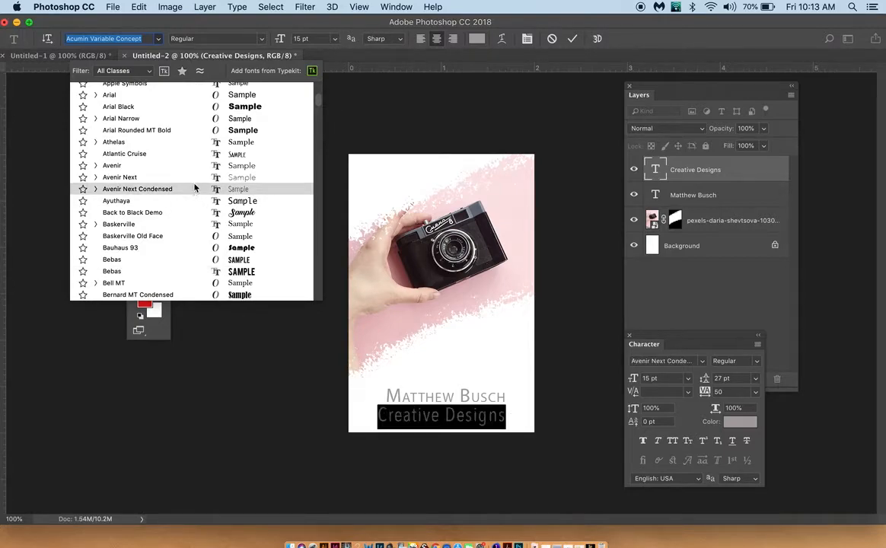
click(197, 178)
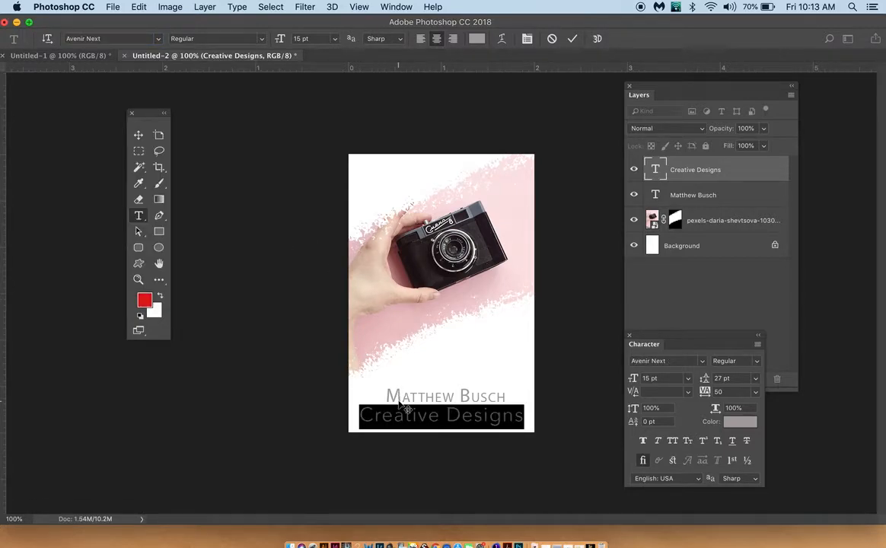
Step: Turn on All Caps for the "Creative Designs" text and set its leading to 15 pt
click(673, 441)
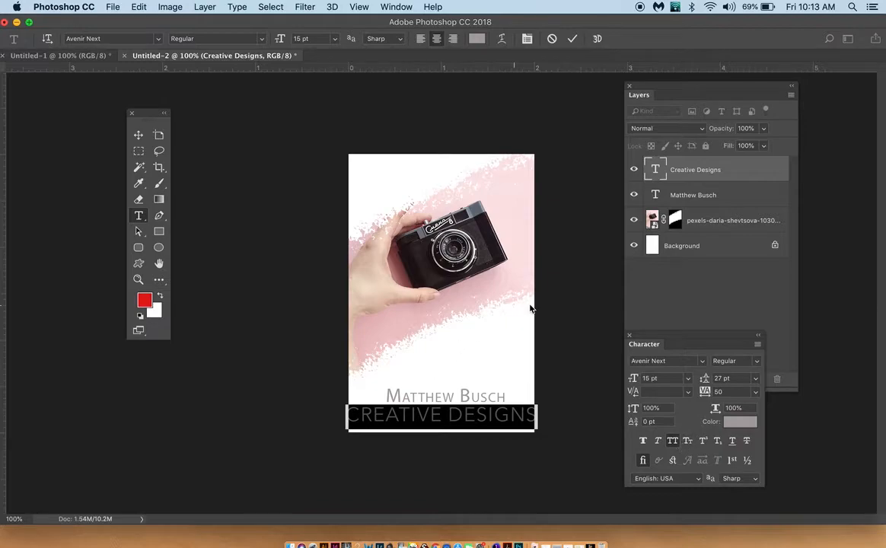
drag(706, 380, 704, 383)
click(143, 132)
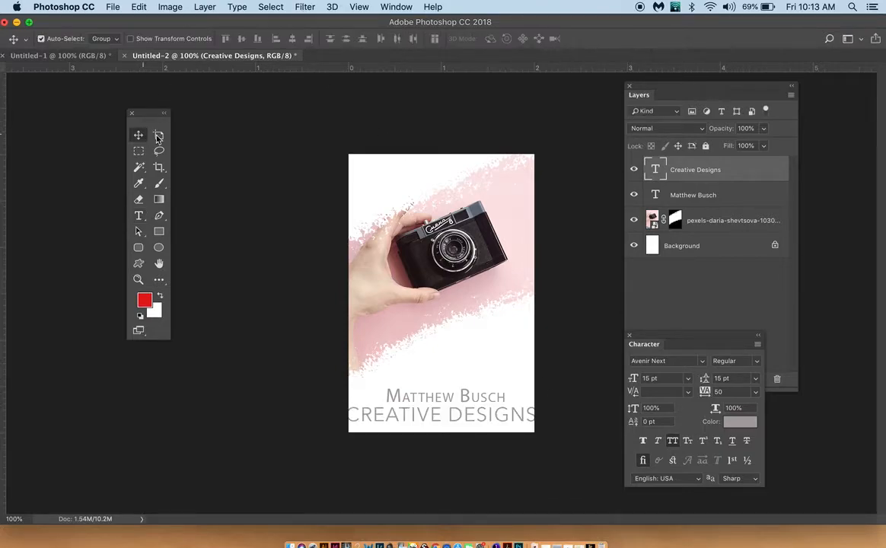
Step: Reduce the font size of the "Creative Designs" text to 9 pt
click(138, 216)
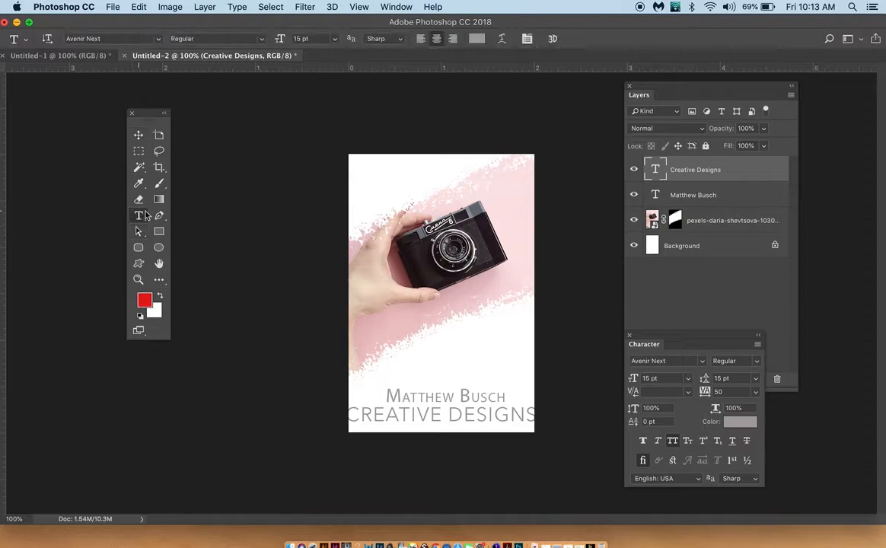
triple_click(446, 421)
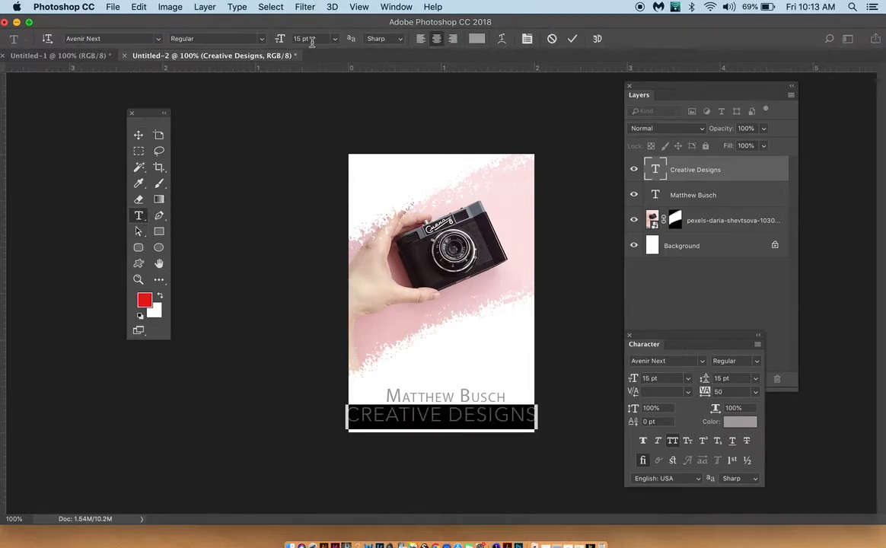
drag(279, 42, 249, 39)
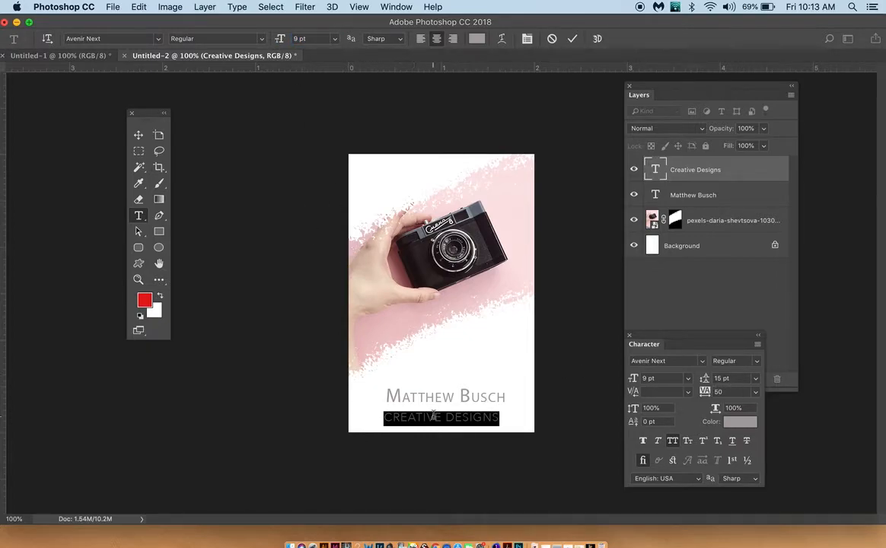
Step: Move the "Creative Designs" line up so it sits tightly beneath the name
scroll(434, 417, up, 5)
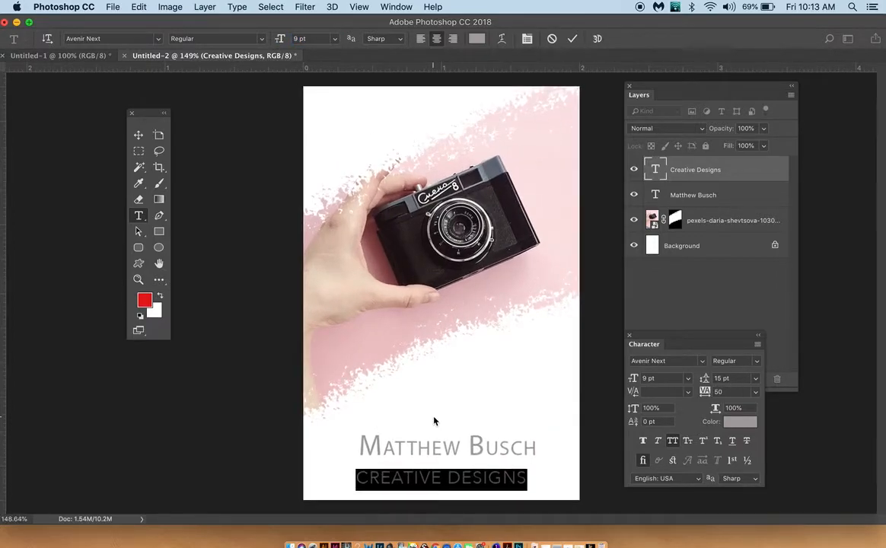
click(138, 135)
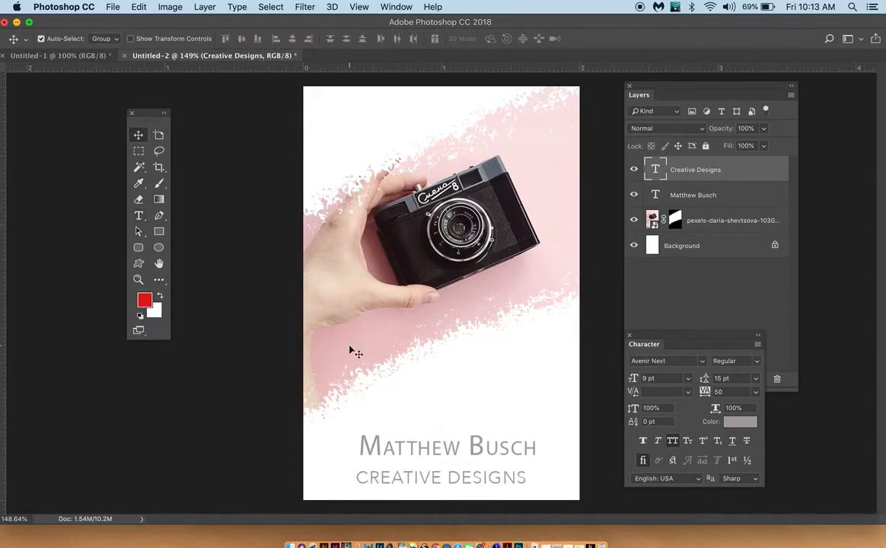
drag(437, 482, 440, 470)
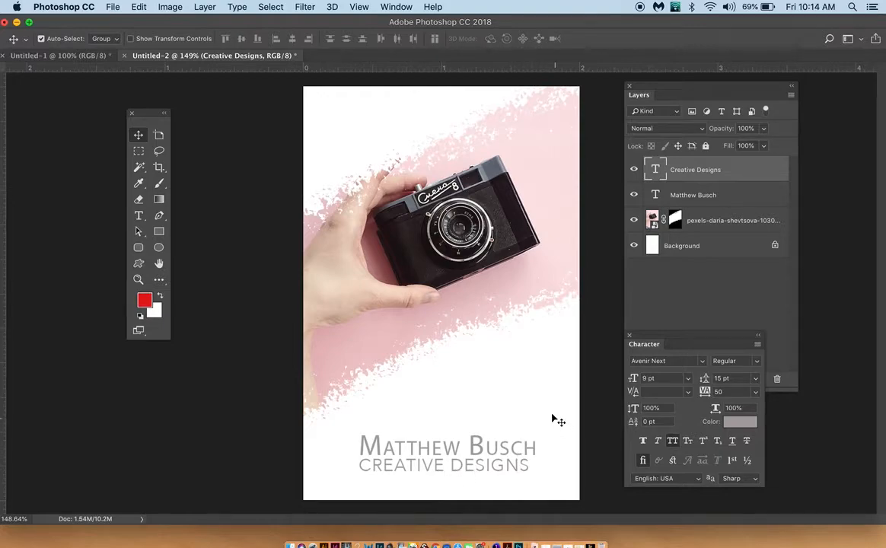
Step: Change the colour of the "Creative Designs" text to a dark charcoal grey
click(138, 215)
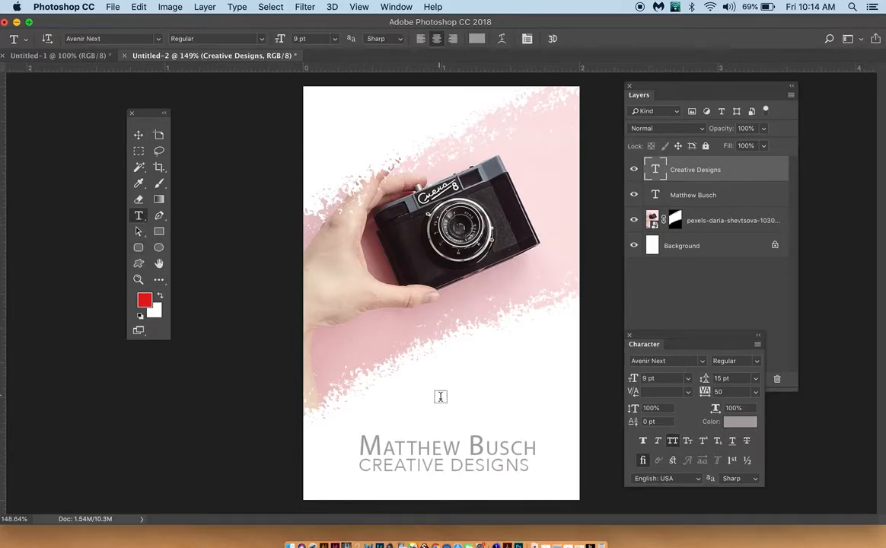
double_click(455, 466)
triple_click(455, 468)
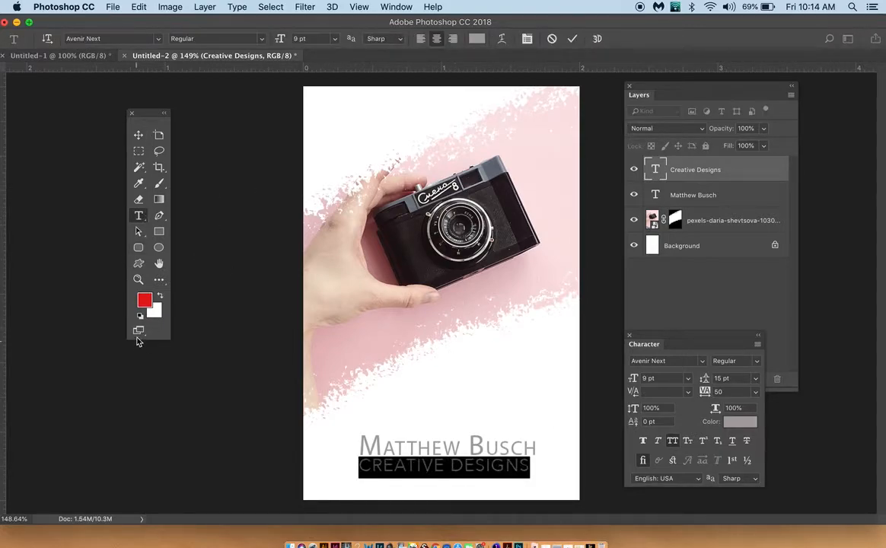
click(145, 300)
drag(239, 200, 236, 232)
click(511, 113)
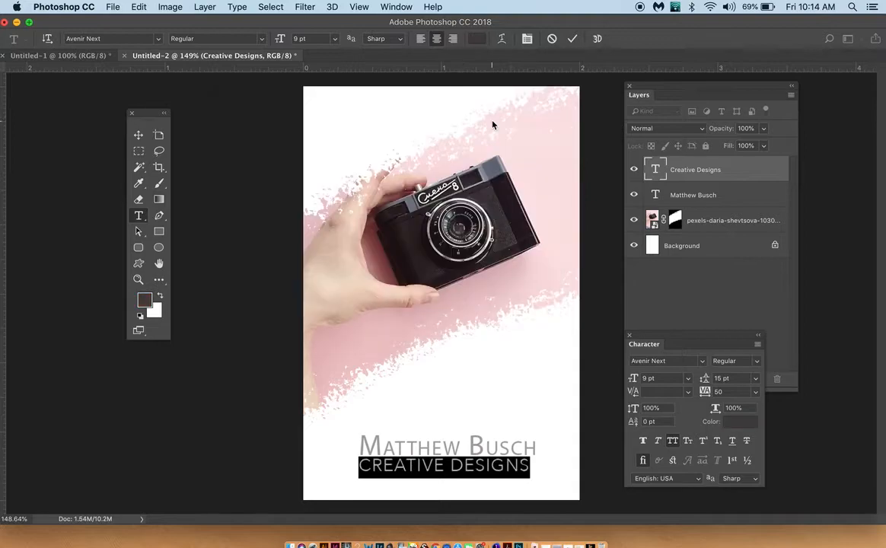
click(137, 133)
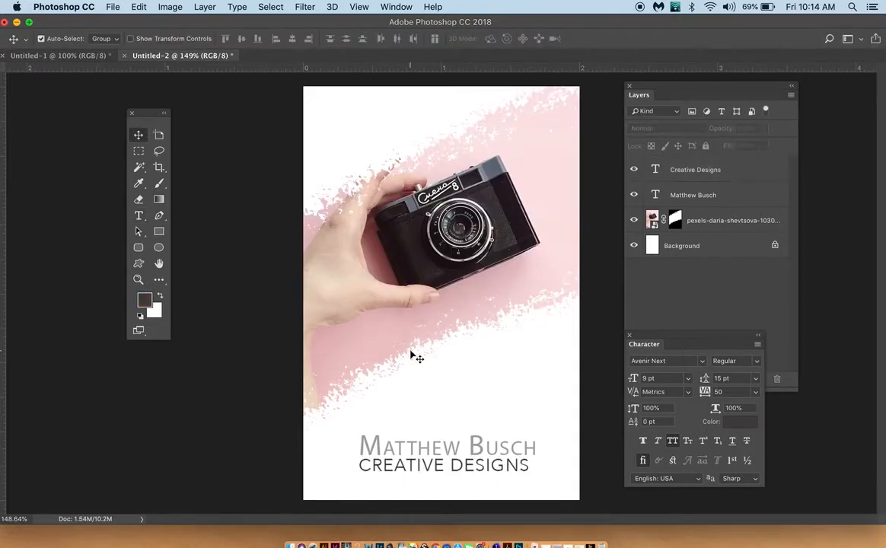
Step: Nudge the "Creative Designs" line slightly to the right to centre it under the name
click(473, 468)
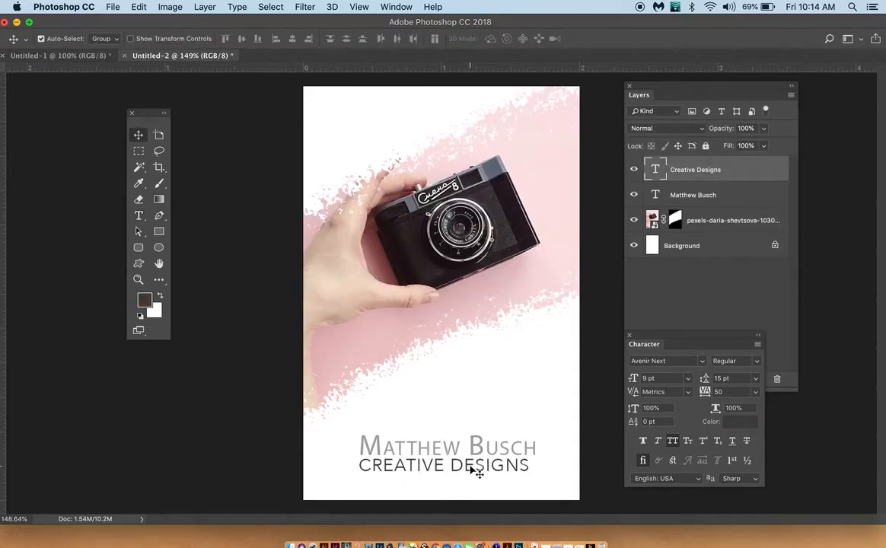
key(Right)
key(Right)
key(Right)
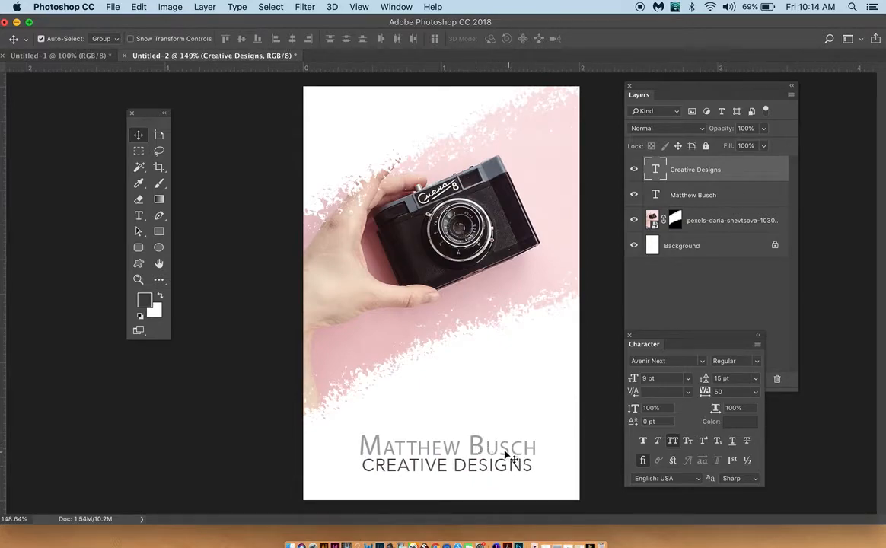
Step: Turn off Small Caps for the name text and set its font to Bebas Regular
click(140, 215)
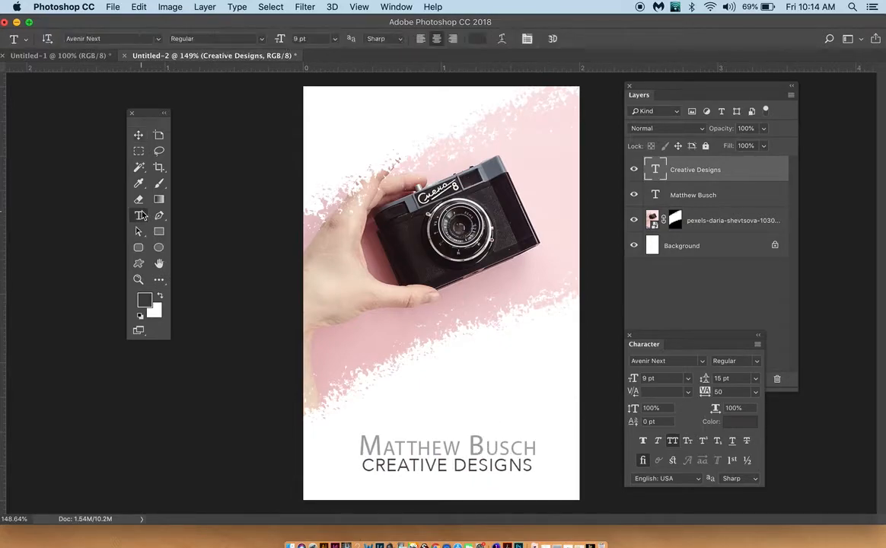
triple_click(449, 450)
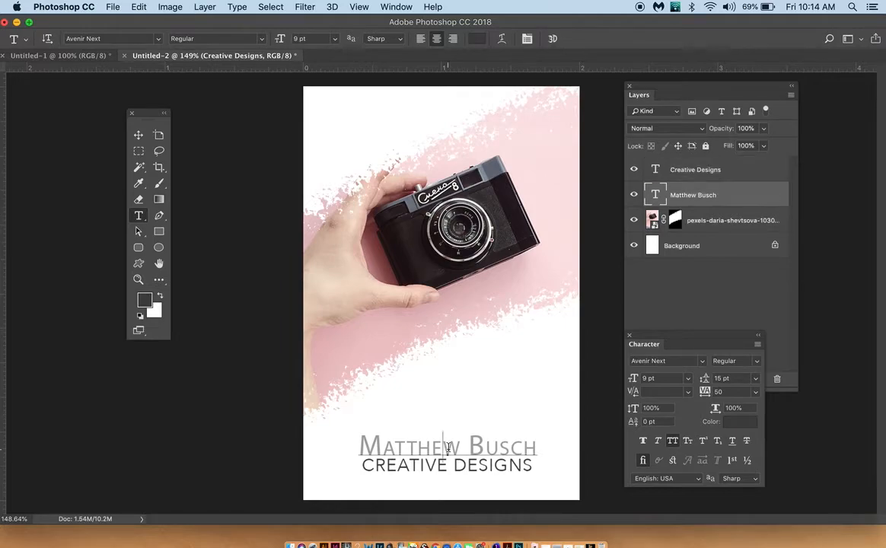
click(689, 442)
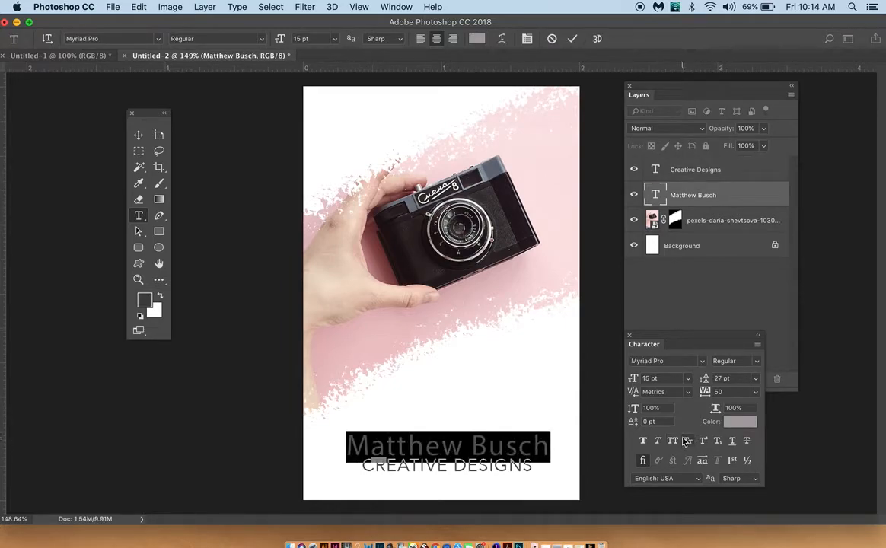
click(665, 361)
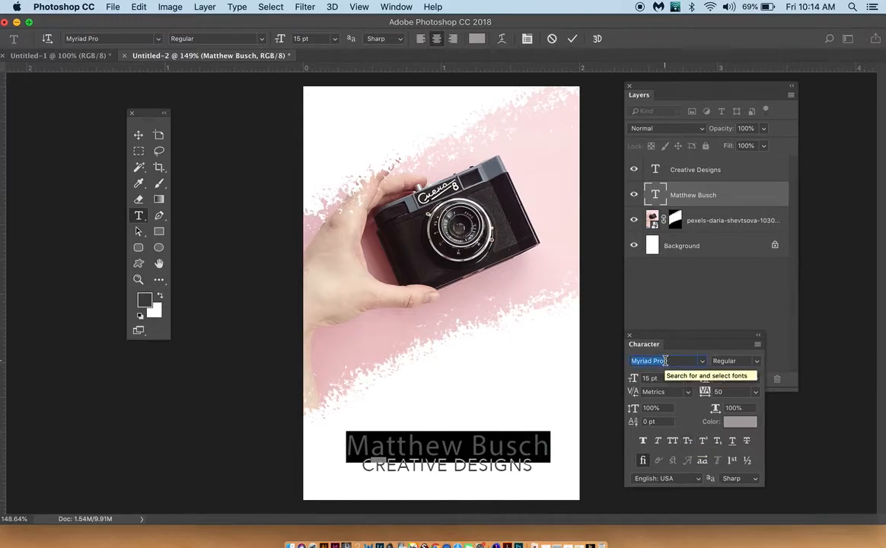
text(beb)
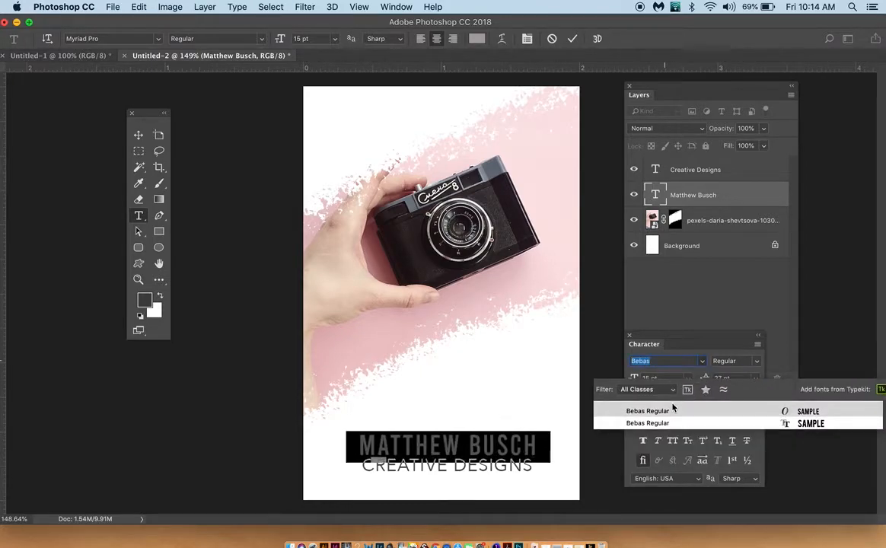
click(673, 411)
click(138, 134)
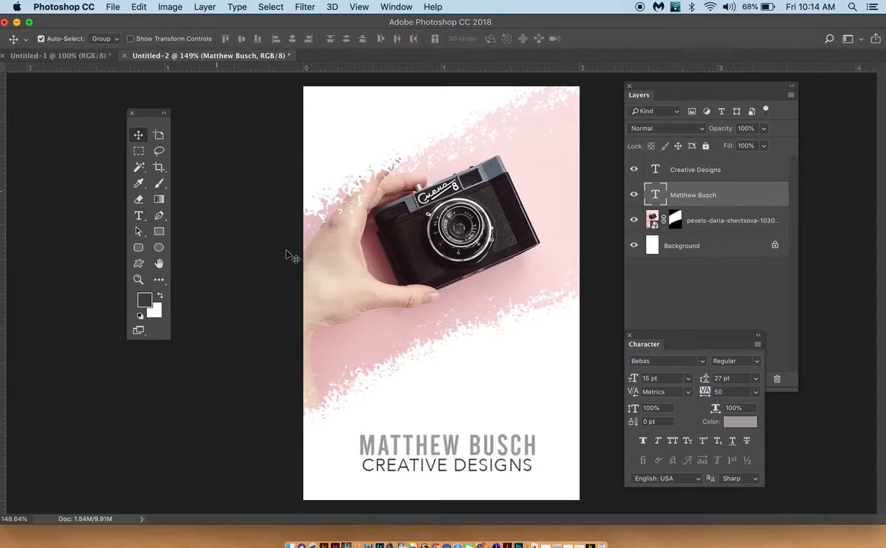
Step: Nudge the name text slightly left and up above the "Creative Designs" line
key(Left)
key(Left)
key(Left)
key(Left)
key(Left)
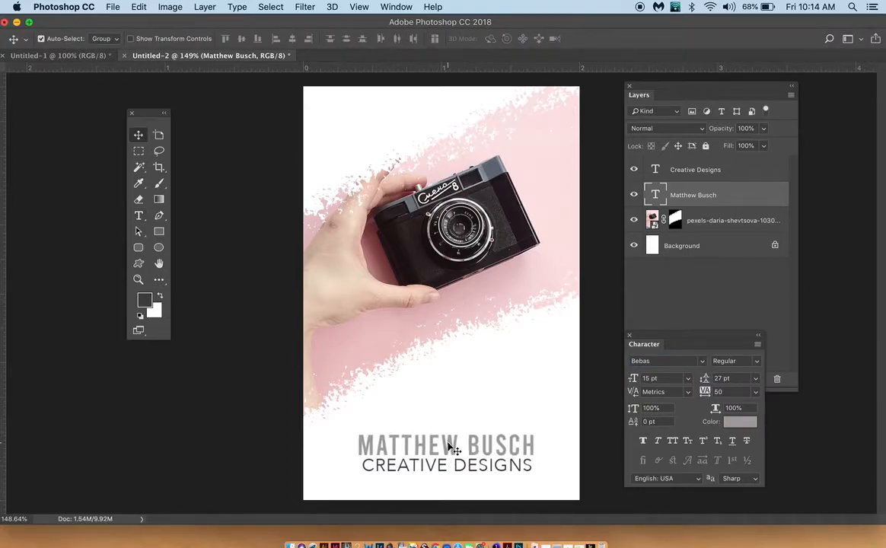
key(Up)
key(Up)
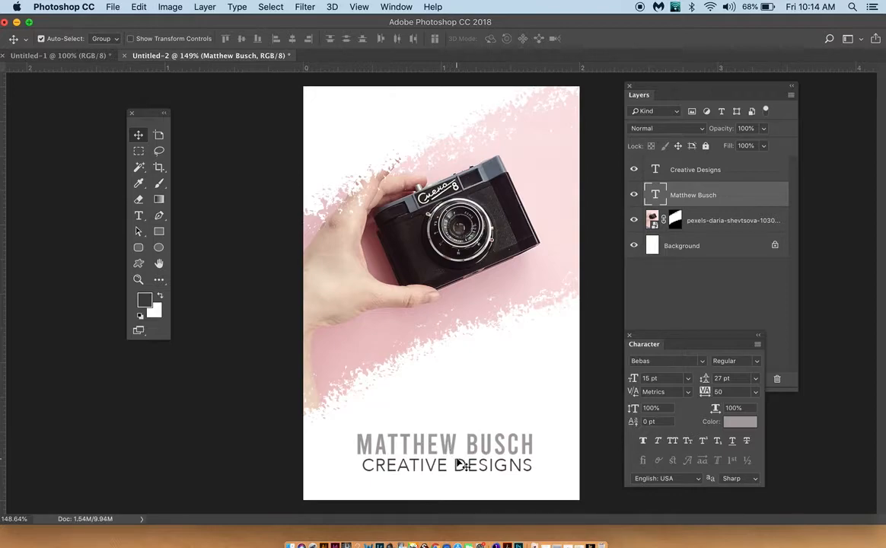
Step: Set both the leading and the font size of the "Creative Designs" text to 7 pt
click(459, 467)
click(508, 474)
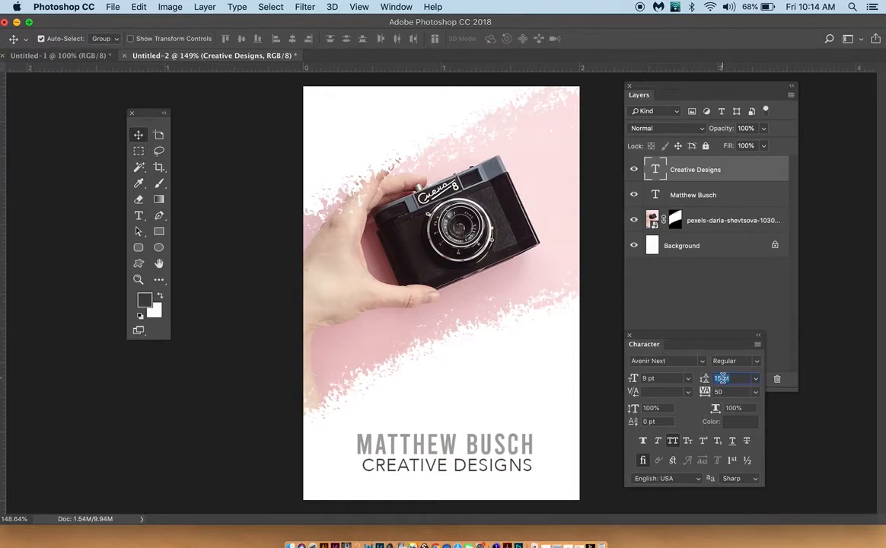
key(Down)
key(Down)
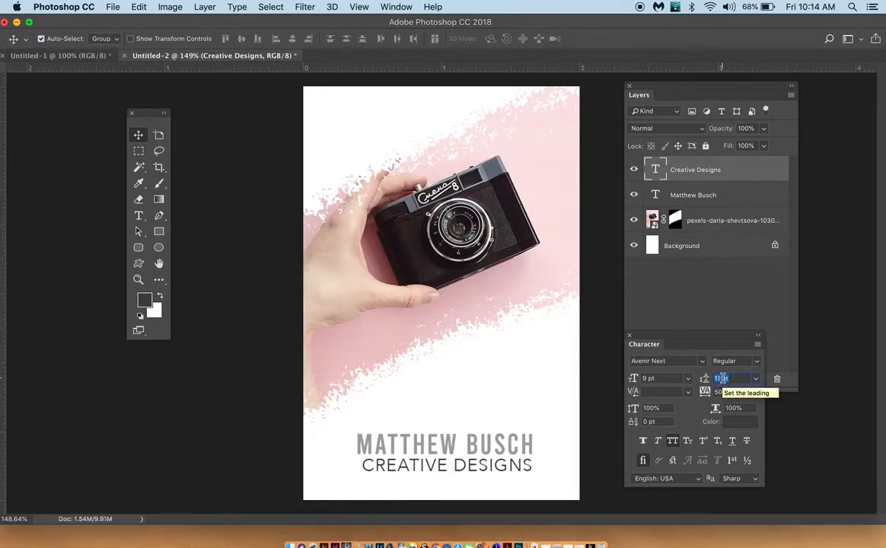
click(140, 217)
click(431, 471)
key(super+a)
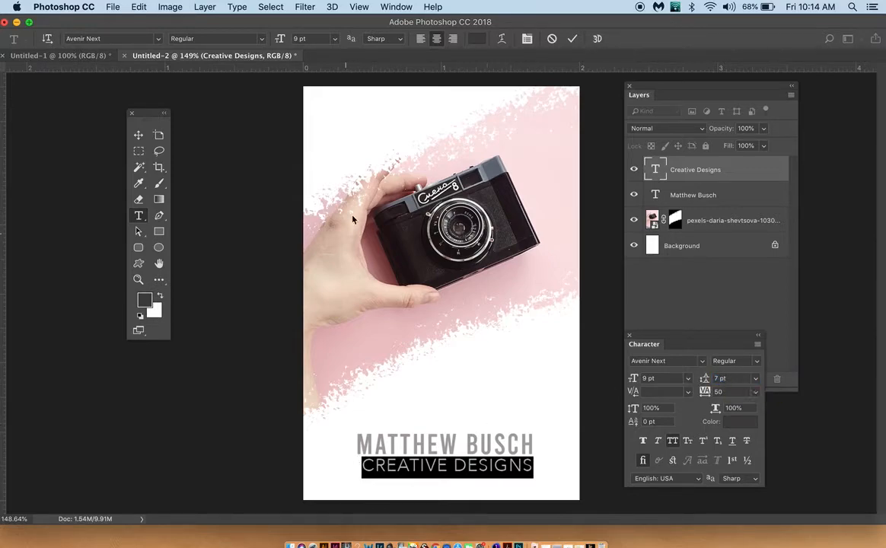
drag(283, 39, 281, 38)
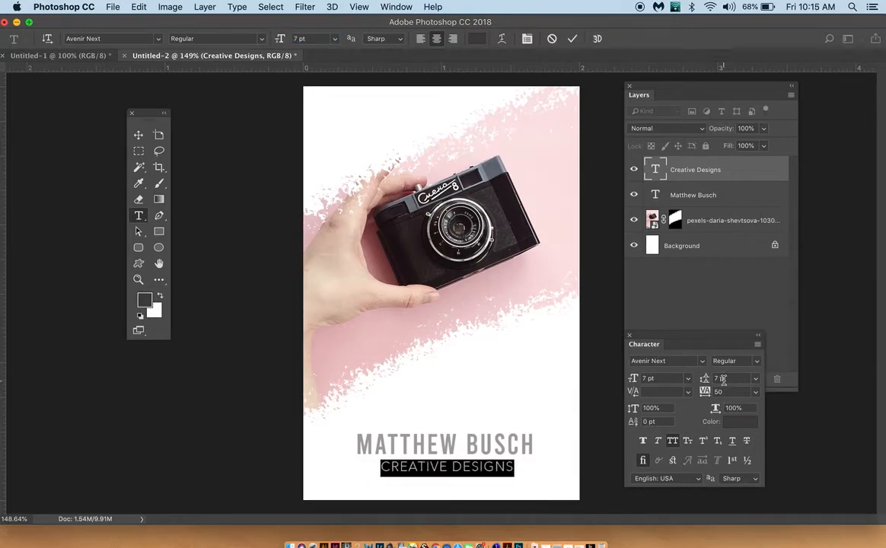
click(138, 137)
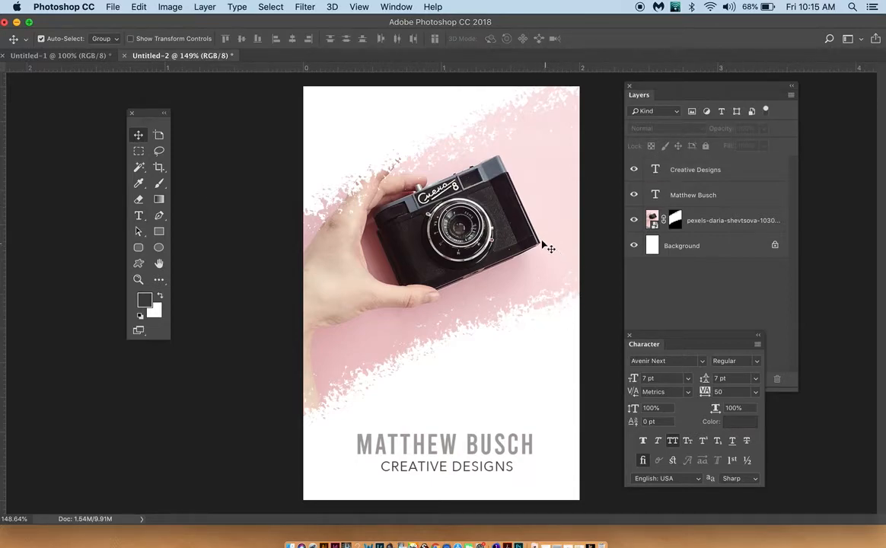
Step: Start saving the design under a new file name: "Front of bcard_" followed by the designer's title and surname
click(111, 7)
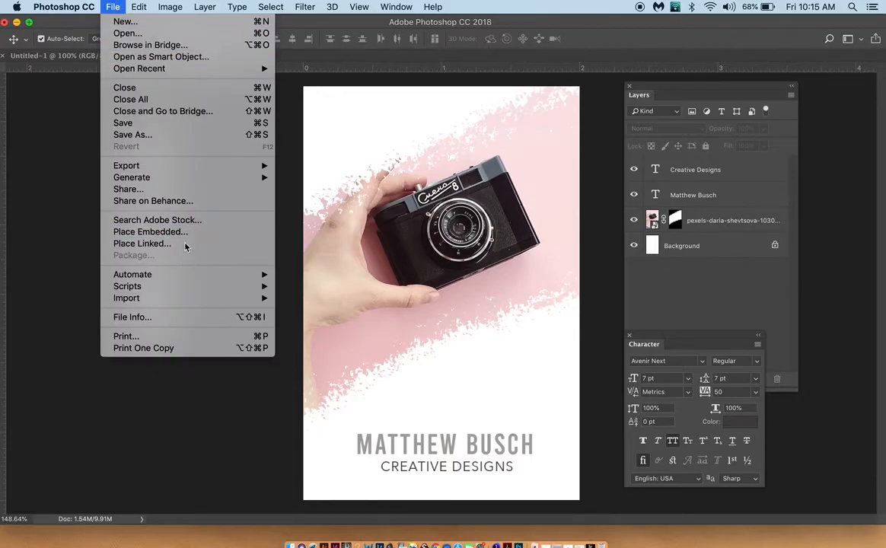
click(166, 135)
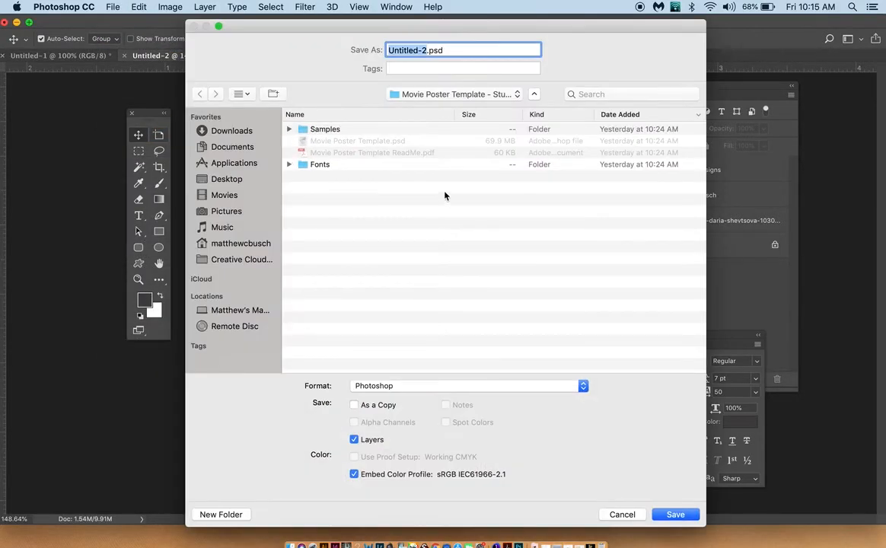
text(Frony)
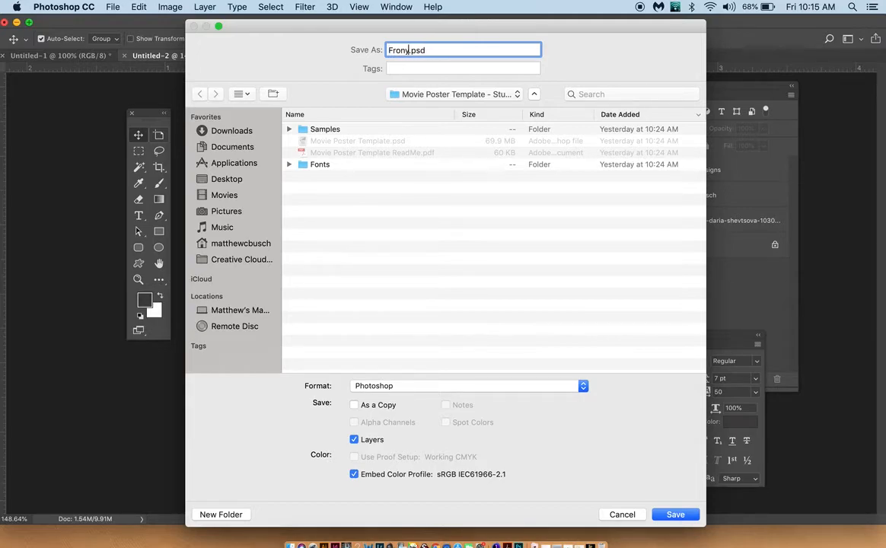
text( of bcard_Mr. Busch)
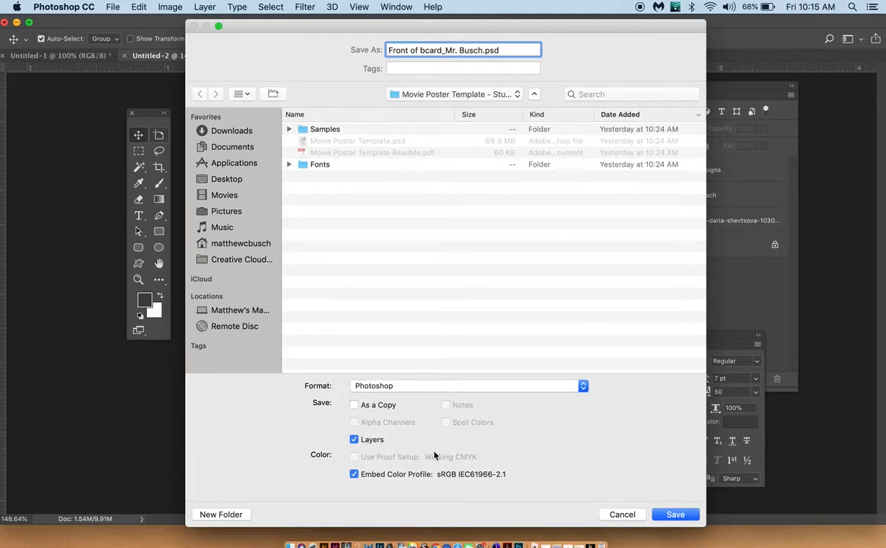
Step: Save the card front to the Desktop as a progressive JPEG at Maximum quality 12
click(430, 392)
click(405, 461)
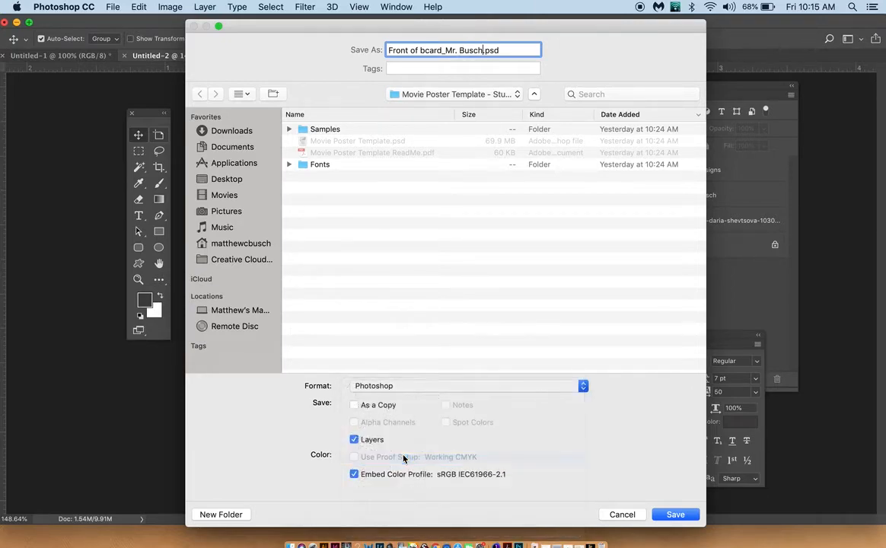
click(217, 181)
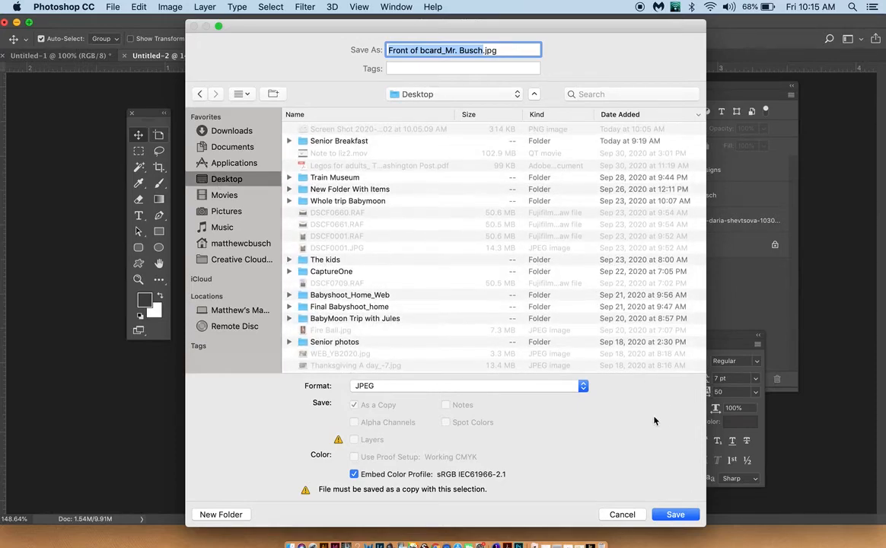
click(673, 515)
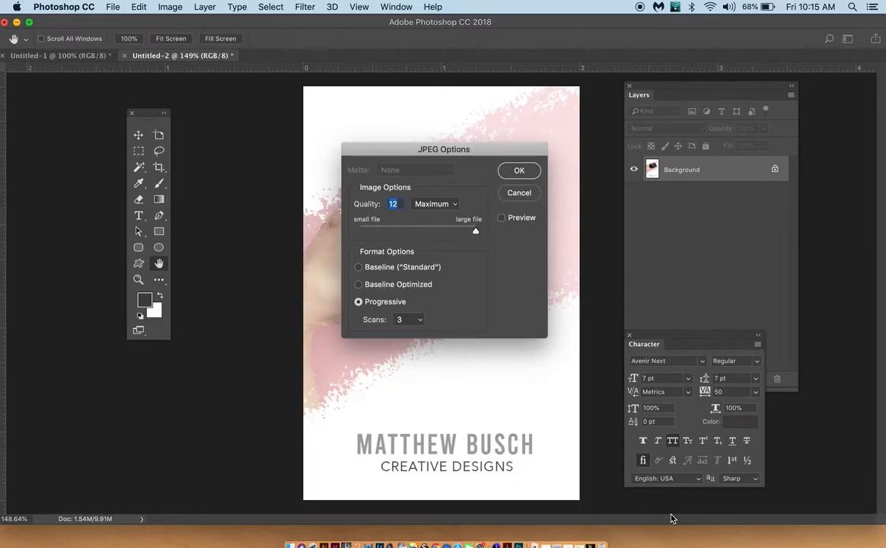
click(515, 175)
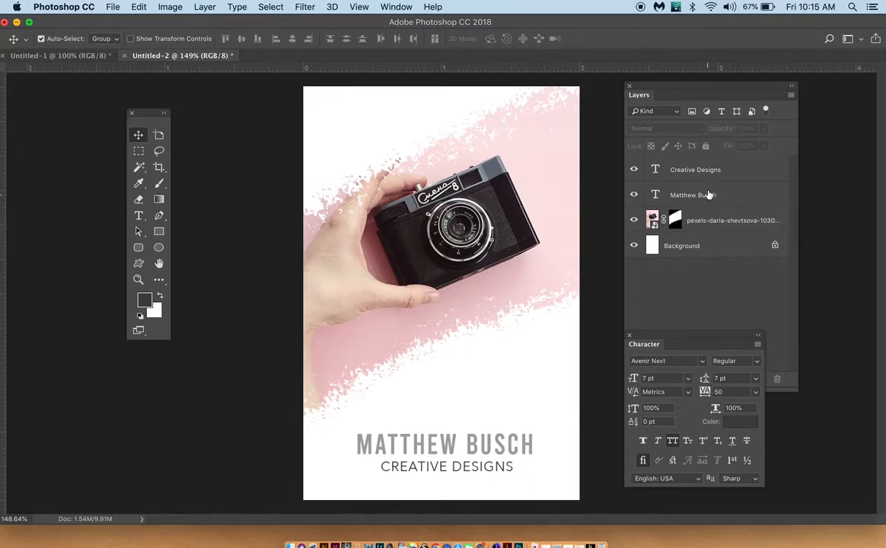
Step: Select all four layers, clear the selection, and create a new layer group above them
click(643, 163)
shift+click(710, 247)
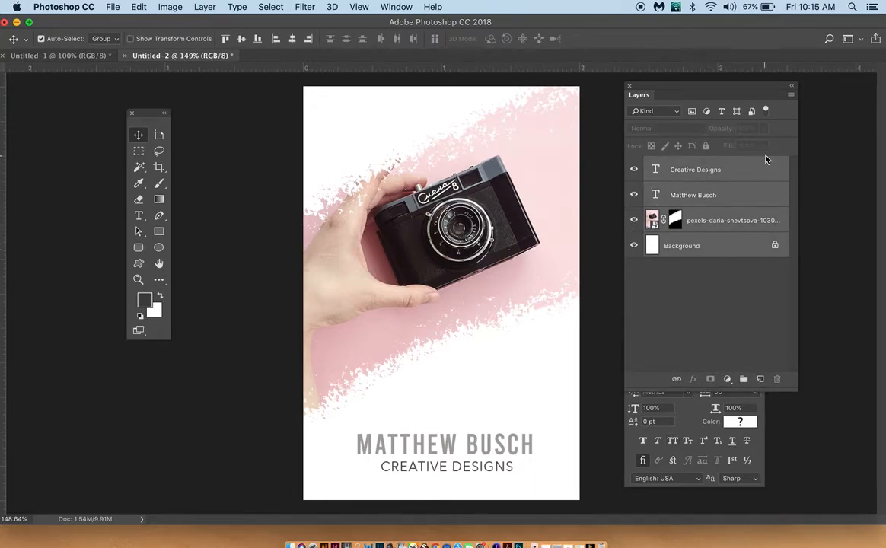
click(731, 291)
click(746, 380)
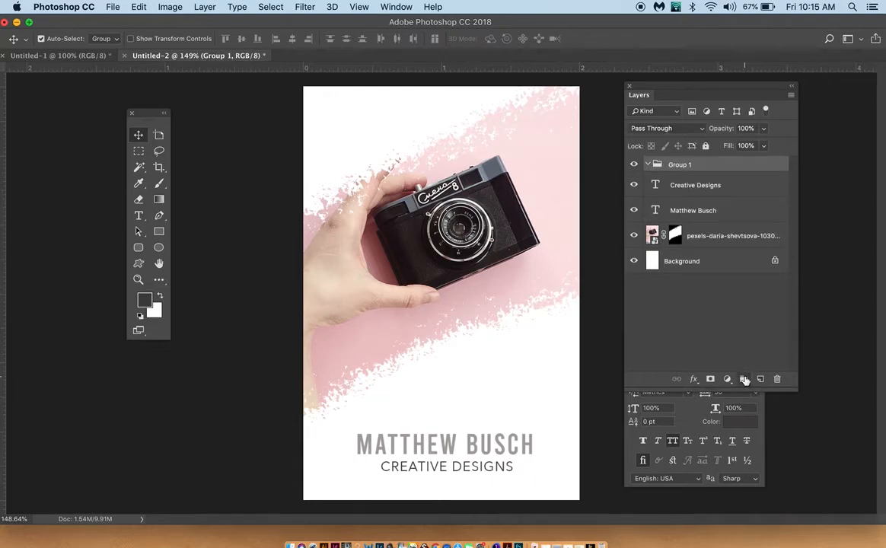
Step: Try to move all four layers, including the locked Background, into Group 1
click(649, 187)
click(648, 165)
shift+click(718, 268)
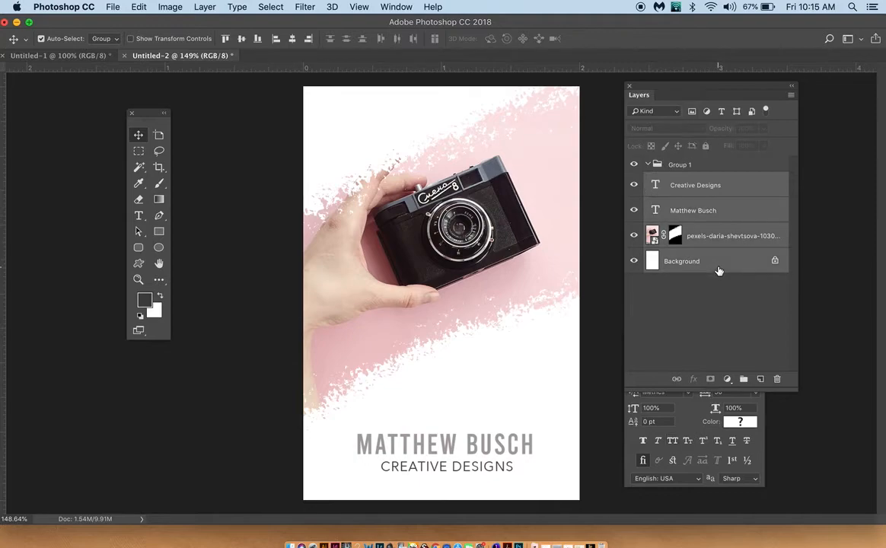
drag(724, 234, 719, 166)
Step: Convert the locked Background into a regular layer named Layer 0
double_click(749, 255)
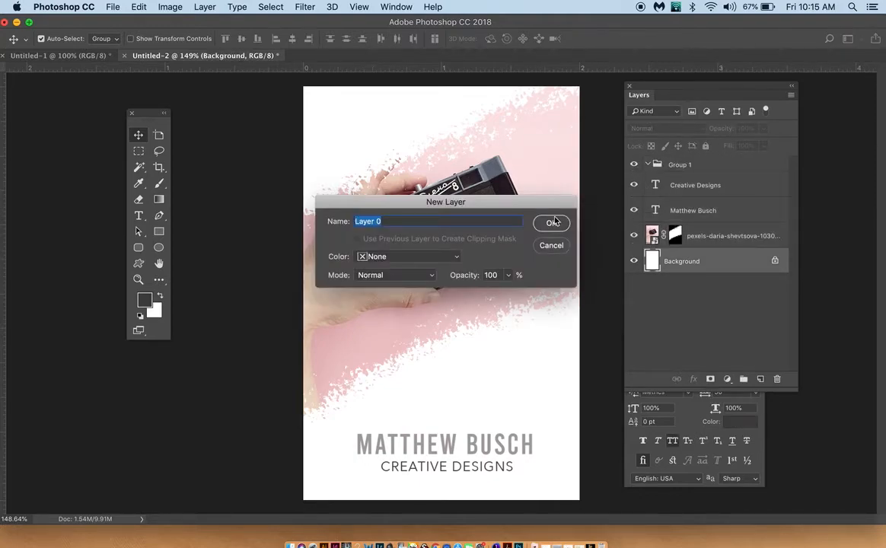
click(554, 222)
Step: Move the two text layers and the camera photo layer into Group 1, and hide the group
click(715, 236)
shift+click(713, 194)
drag(712, 194, 696, 168)
click(680, 168)
click(629, 165)
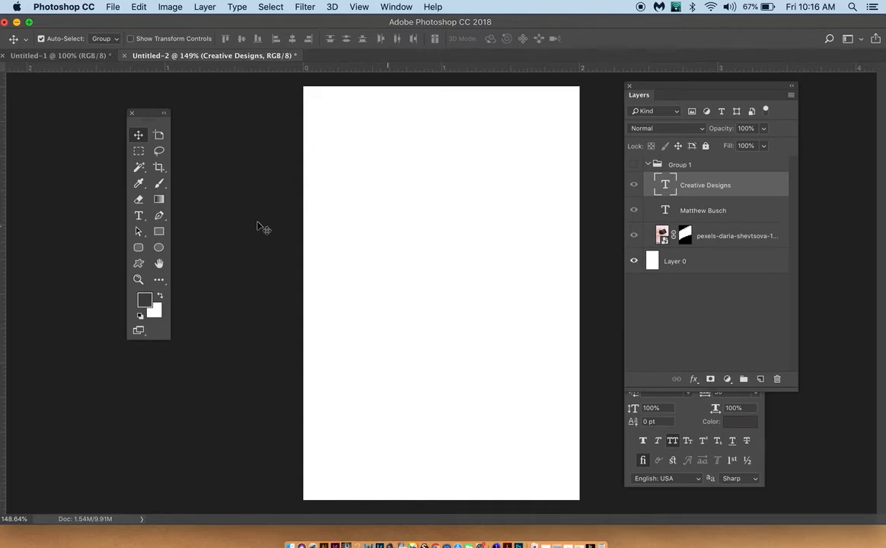
Step: Add a "COntctact" text line in the card's upper left area, coloured red c14545, and try to reposition it
key(t)
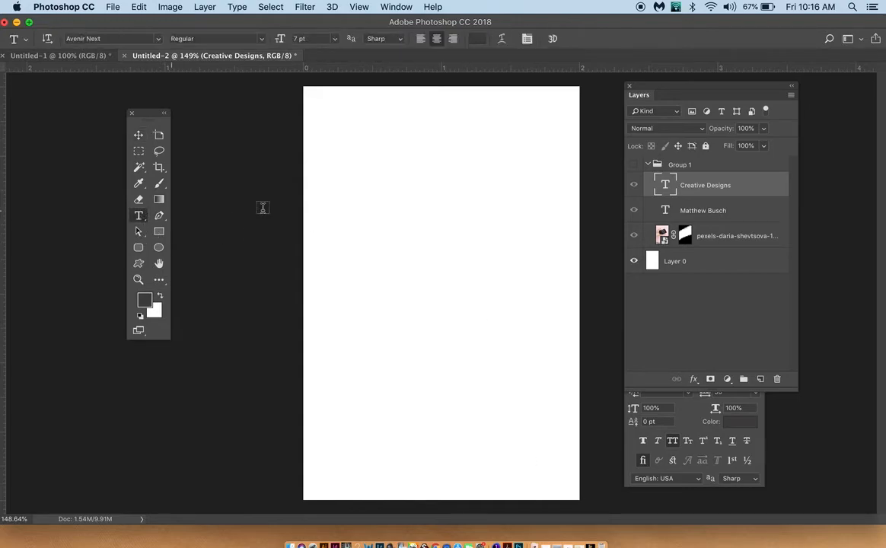
click(353, 146)
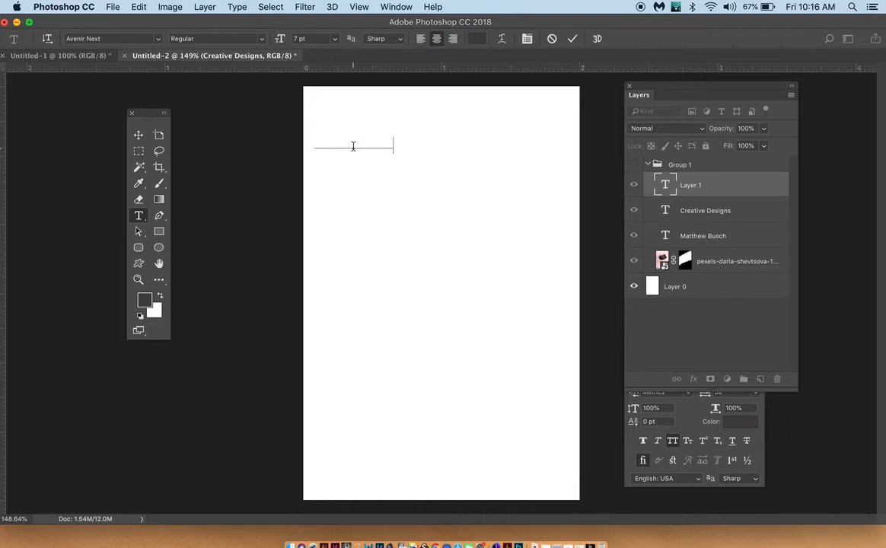
key(super+a)
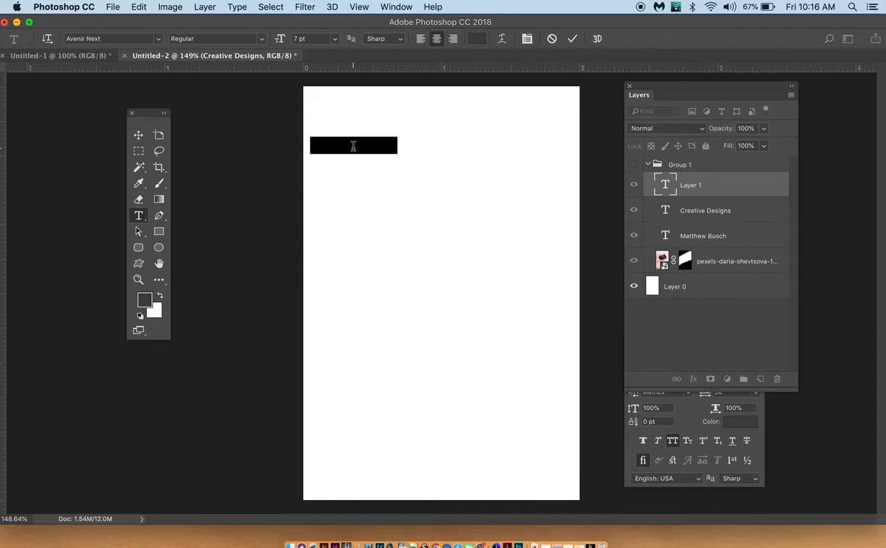
click(476, 38)
click(331, 156)
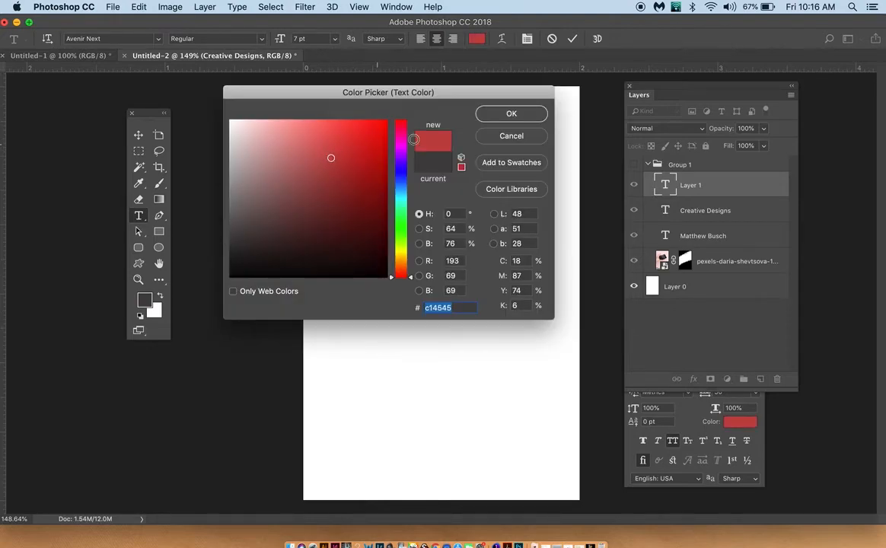
click(491, 112)
click(138, 135)
drag(346, 139, 356, 162)
Step: Create a new empty layer, place it above Group 1, and collapse the group
click(693, 166)
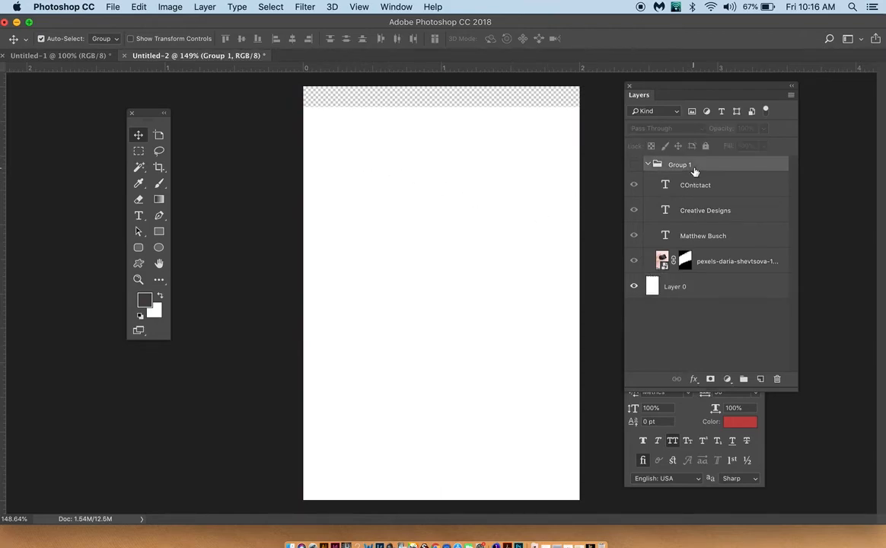
click(759, 379)
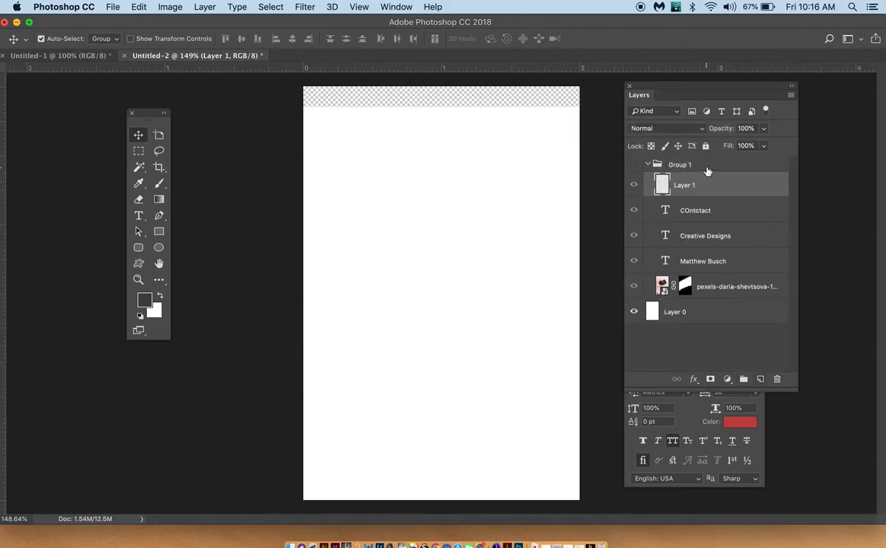
drag(702, 186, 702, 158)
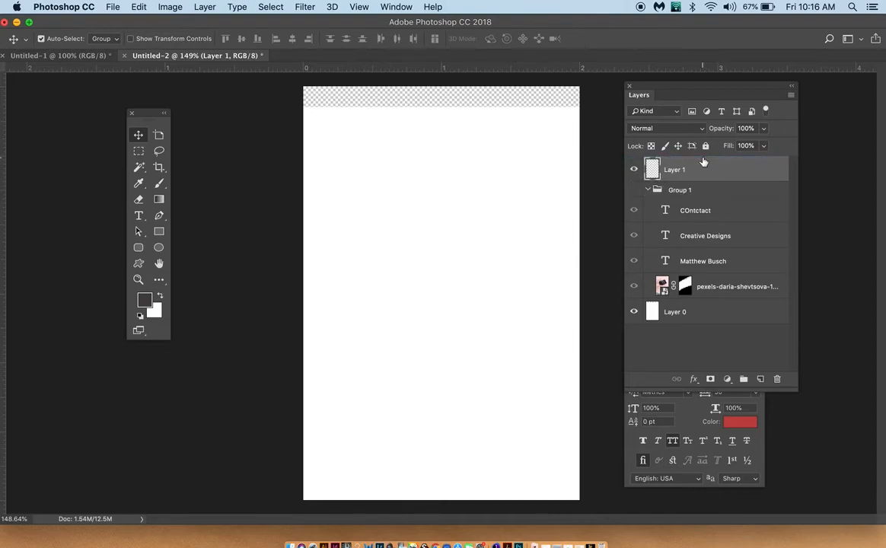
click(635, 190)
click(635, 191)
click(647, 189)
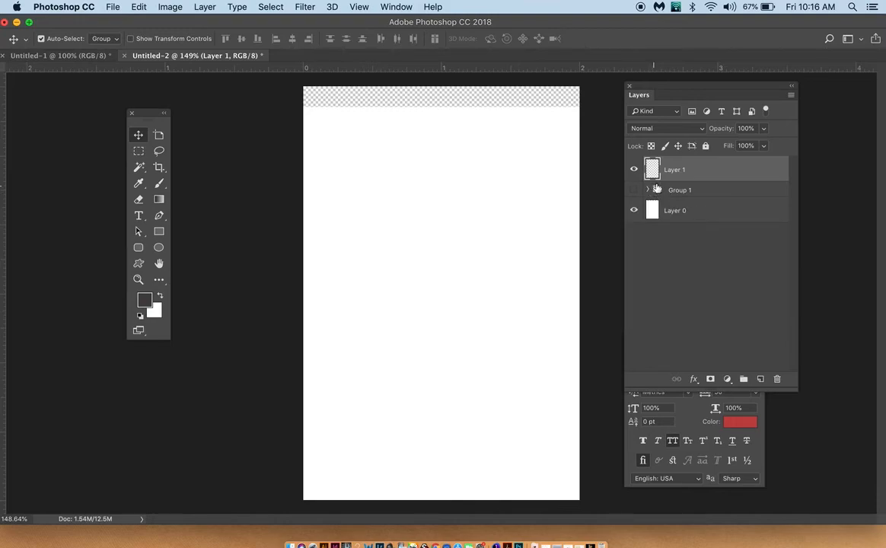
Step: Add a red "CONTACT" text line and centre it horizontally, slightly above the middle of the card
key(t)
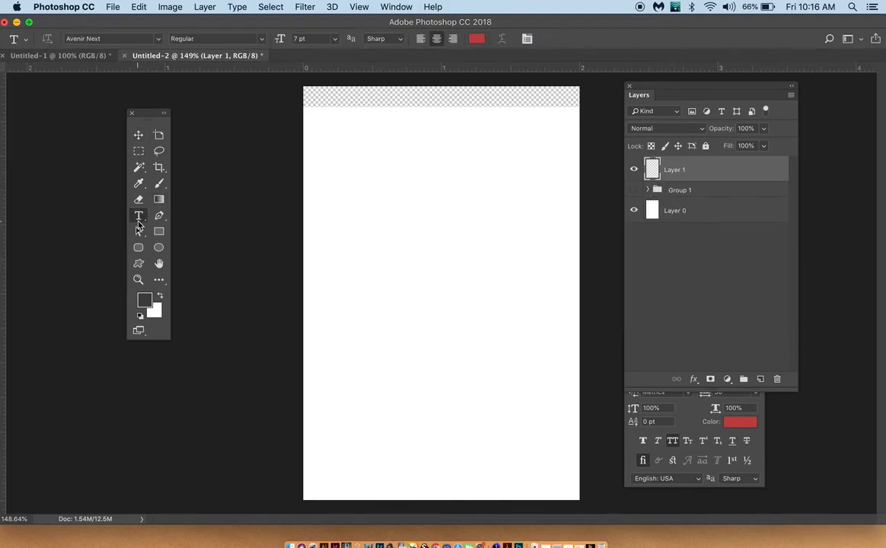
click(410, 241)
text(C)
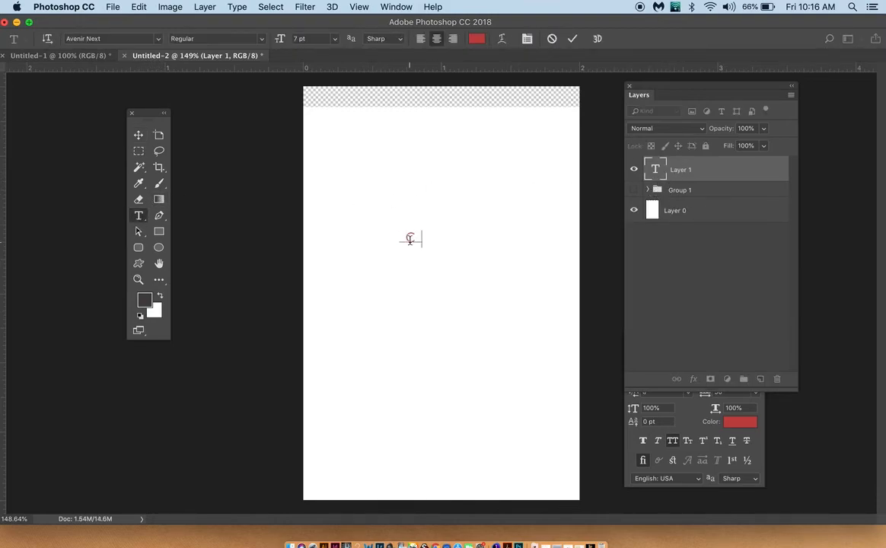
text(ONTACT)
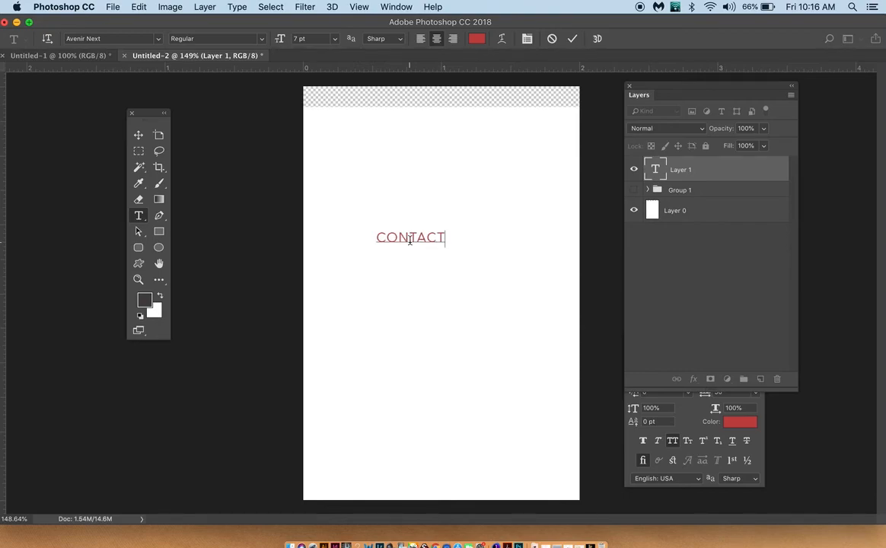
click(139, 135)
drag(403, 238, 434, 257)
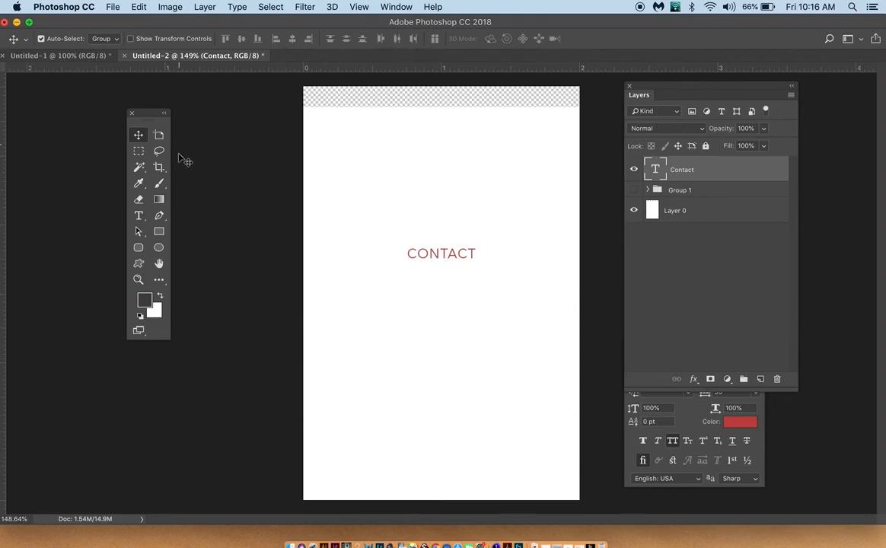
Step: Duplicate the CONTACT text directly below itself and change the copy's wording to "WEB"
alt+drag(432, 264, 435, 279)
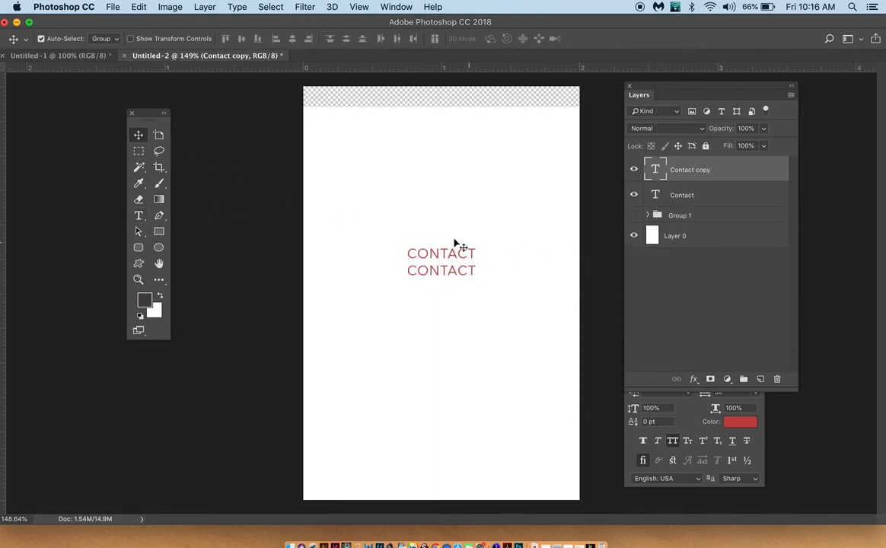
key(t)
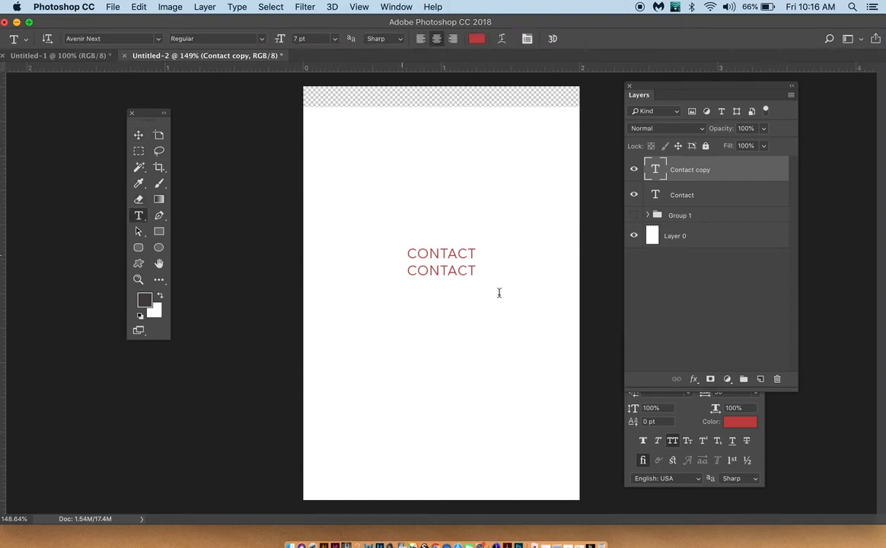
double_click(432, 270)
text(W)
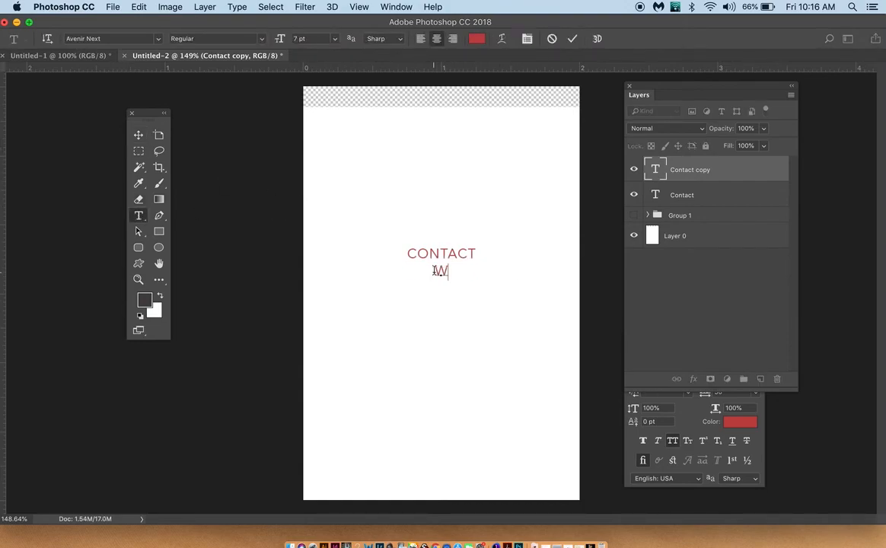
text(EB)
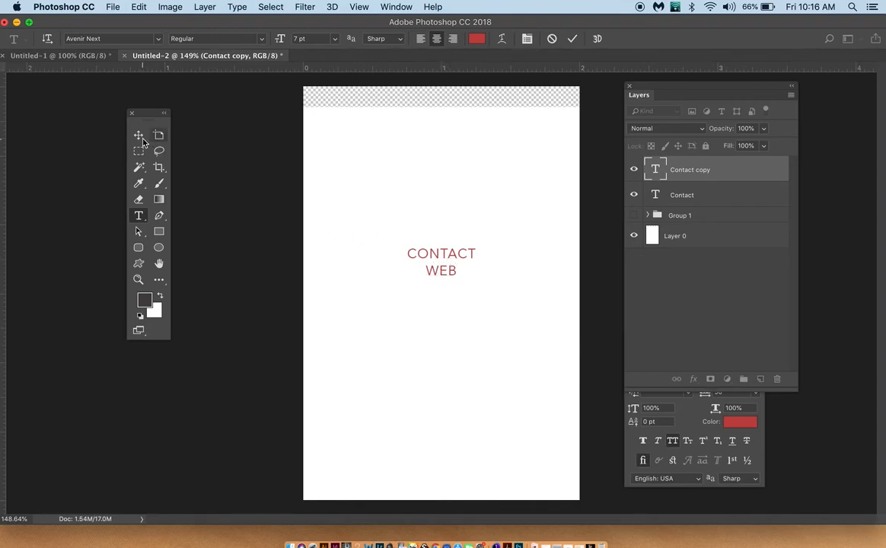
key(super+Return)
key(v)
Step: Duplicate the WEB text, change the copy's wording to "PHONE", and place it directly under WEB
right_click(444, 278)
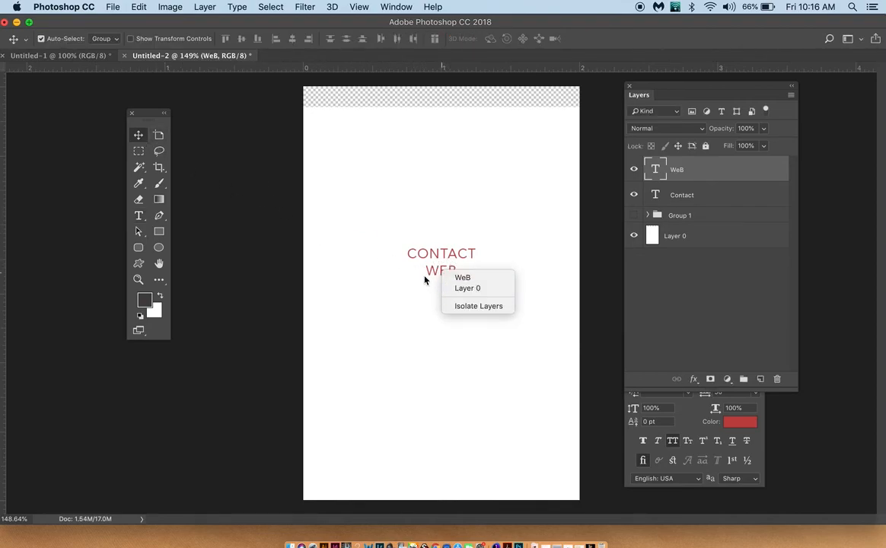
click(442, 279)
drag(439, 281, 439, 304)
click(139, 215)
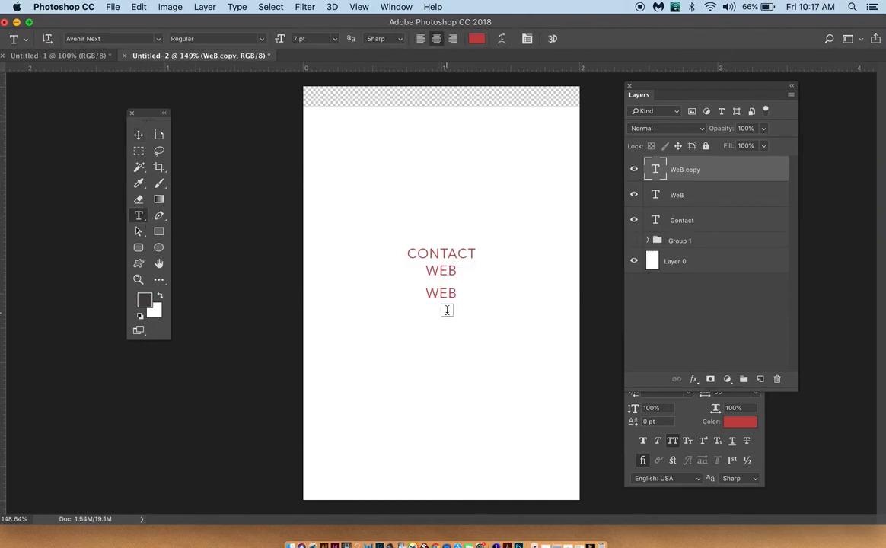
double_click(449, 294)
text(PHONE)
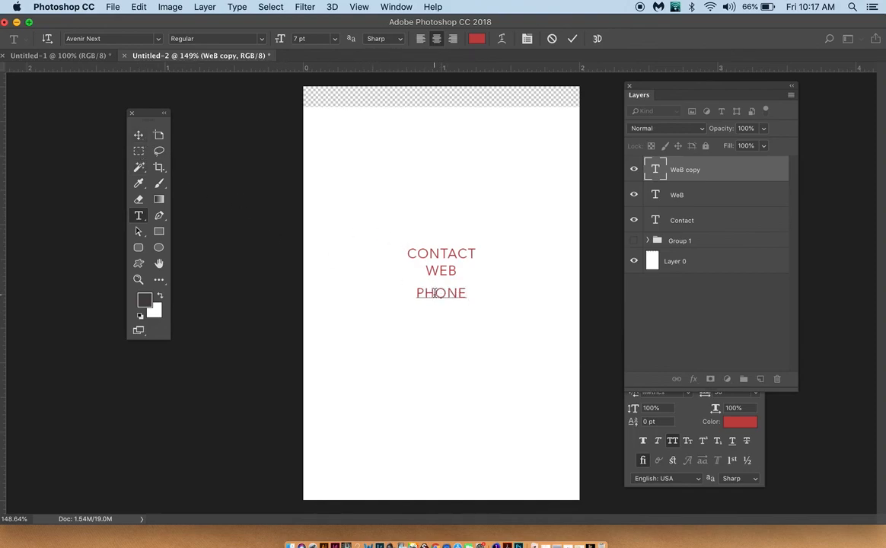
click(139, 135)
drag(442, 295, 444, 288)
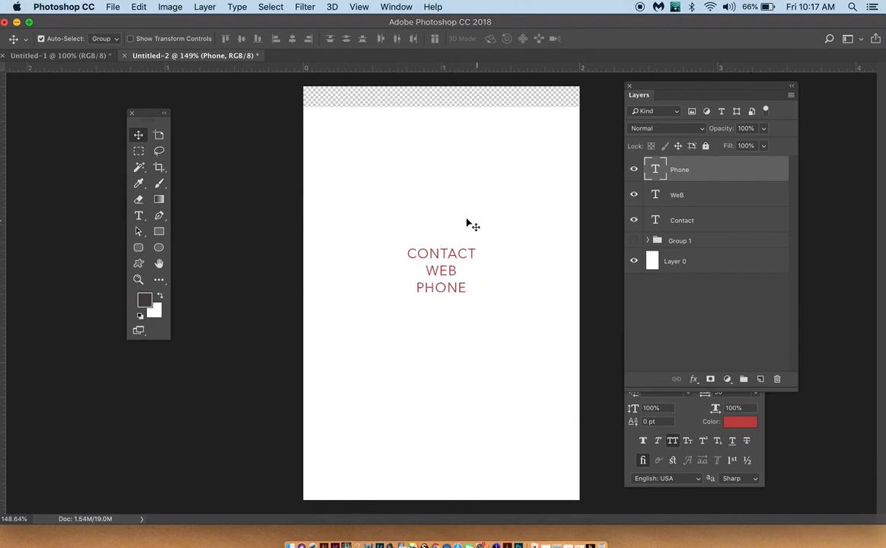
Step: Nudge the white Layer 0 upward toward the card's top edge
click(442, 190)
key(shift+Up)
key(shift+Up)
key(shift+Up)
key(shift+Up)
key(shift+Up)
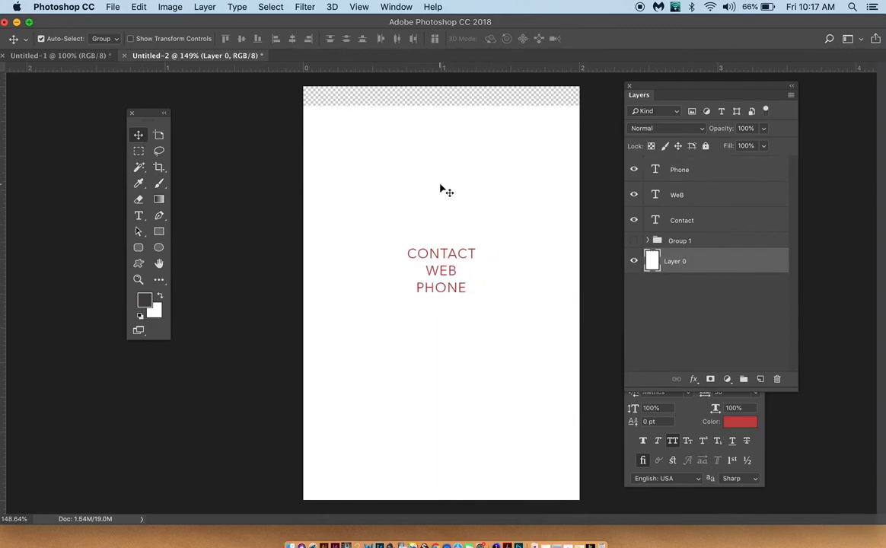